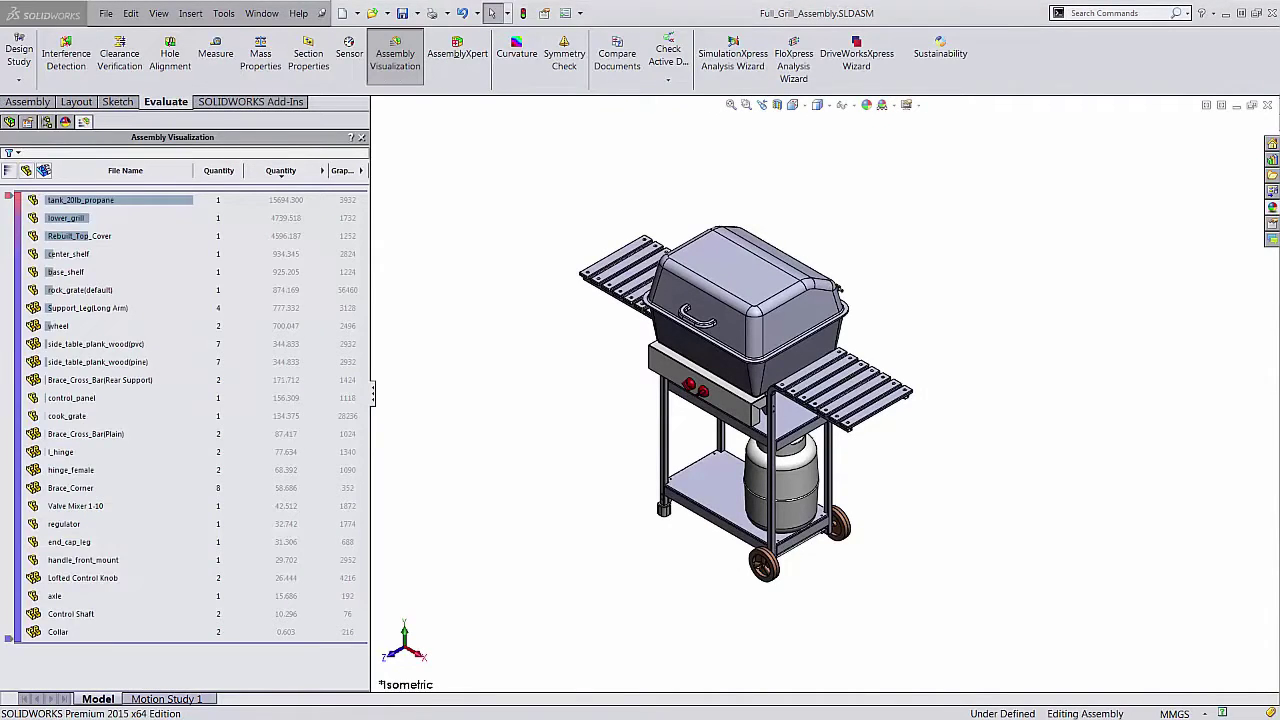
- Close the Full_Grill_Assembly document so SOLIDWORKS shows the empty start window
click(8, 352)
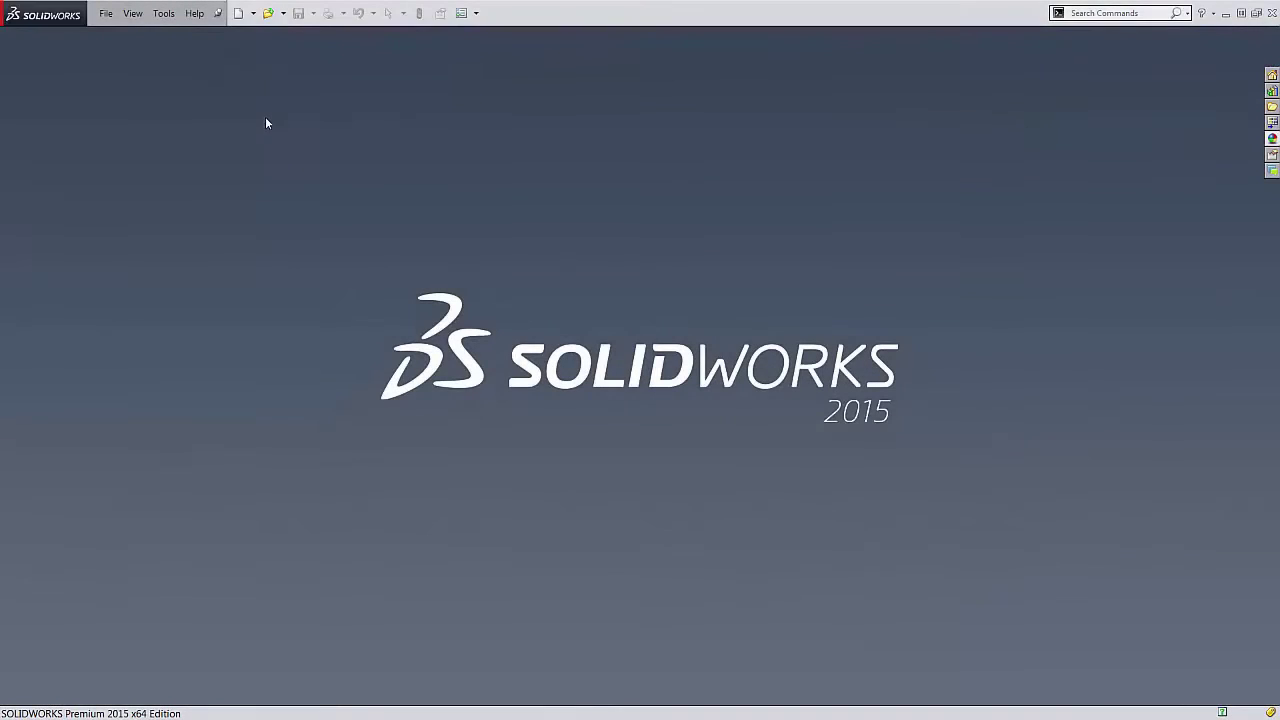
- Open Full_Grill_Assembly.SLDASM from the Case Study folder
click(268, 13)
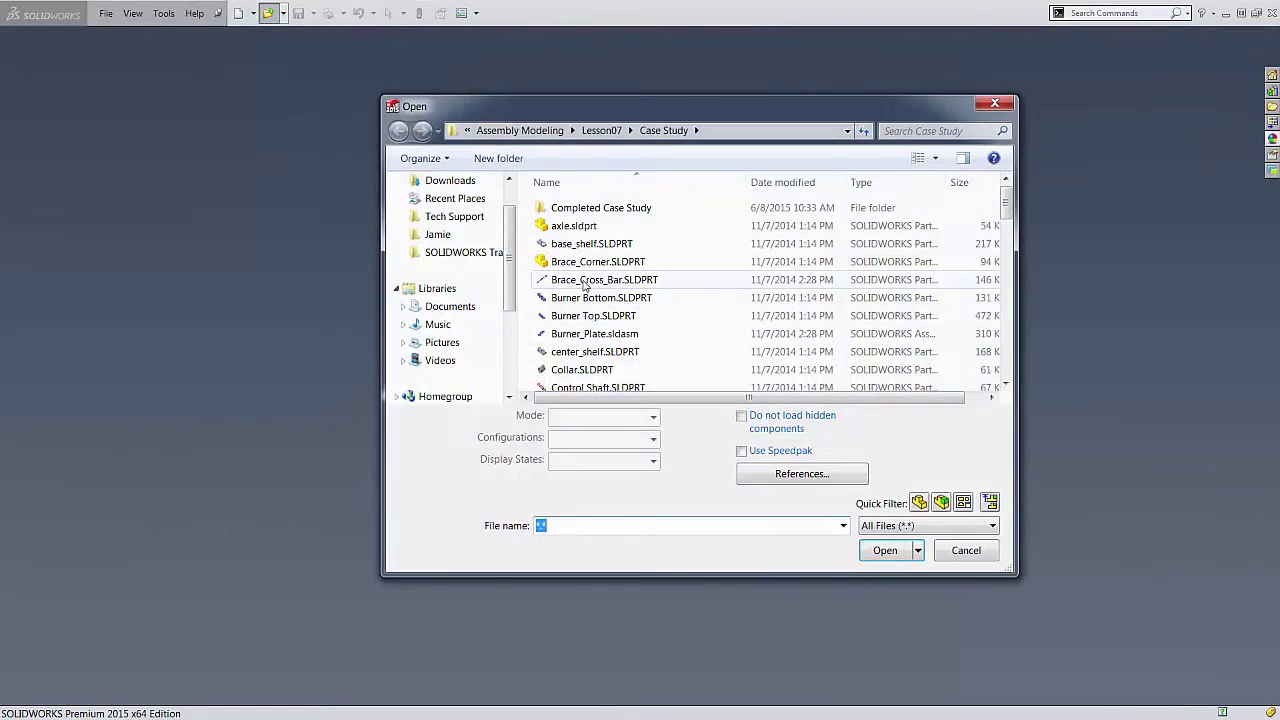
click(585, 281)
scroll(590, 290, down, 3)
click(605, 382)
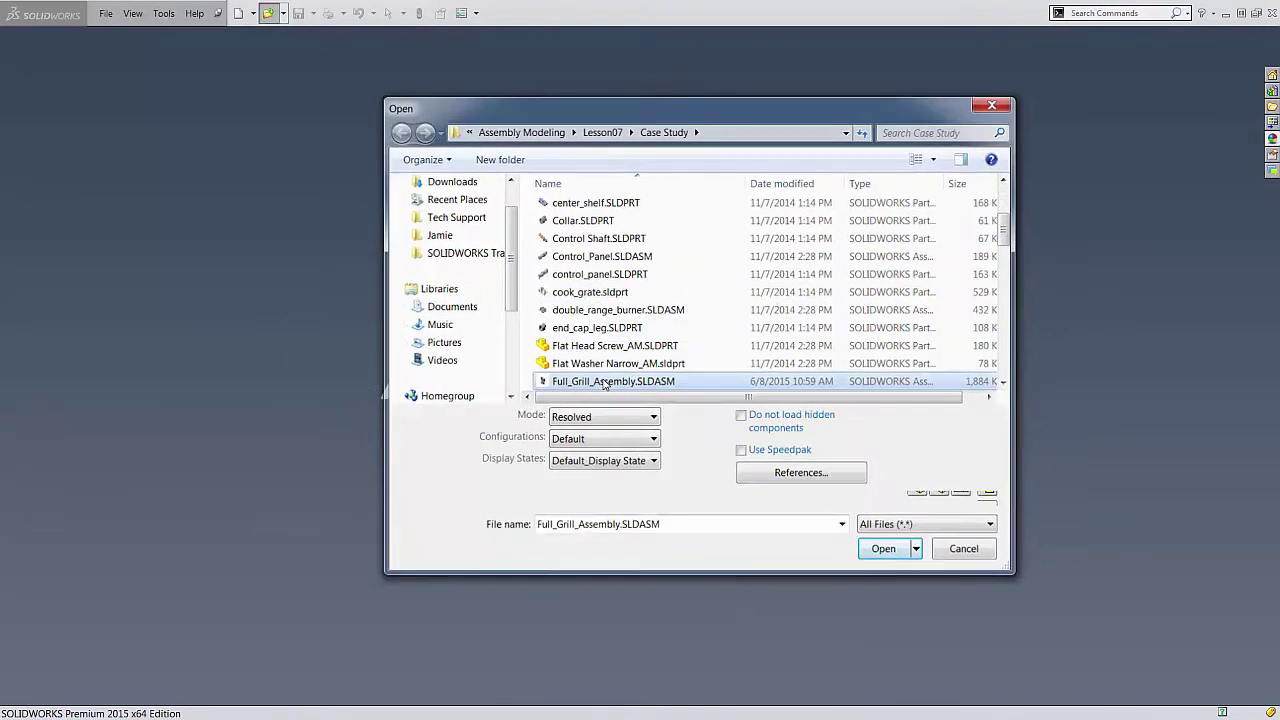
double_click(605, 382)
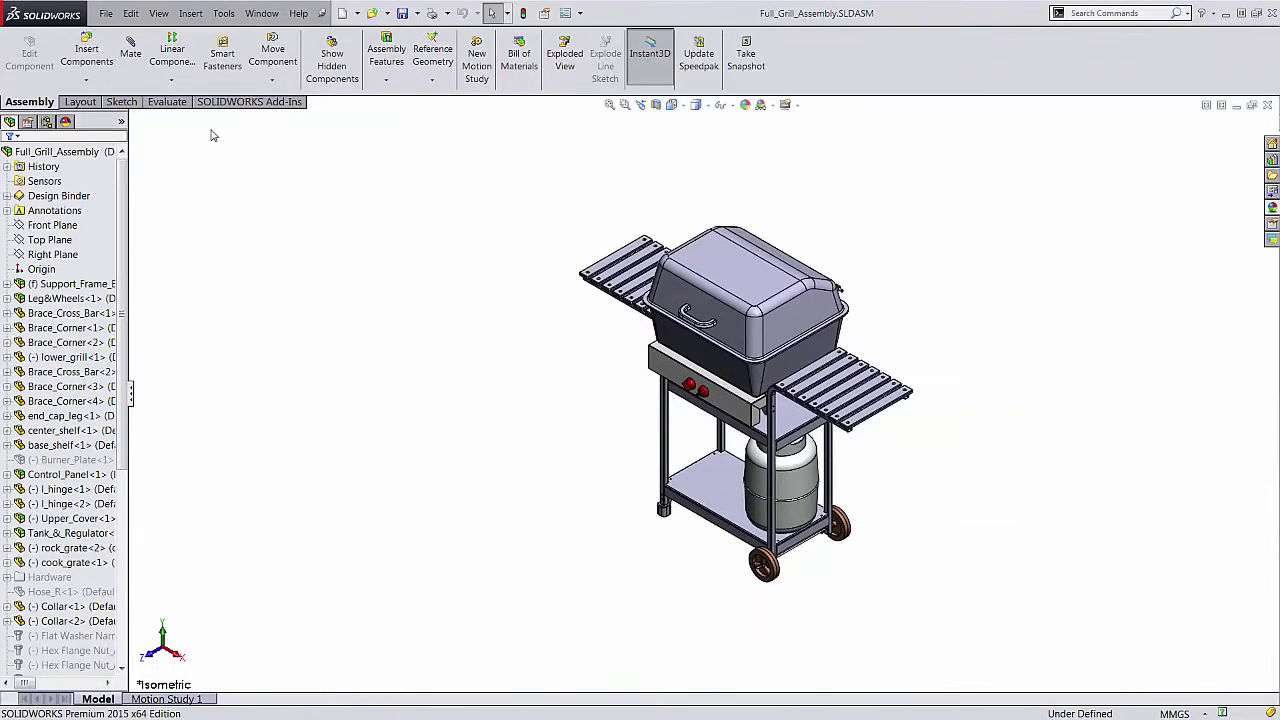
- Show Assembly Visualization and widen the parts list to show full names and columns
click(167, 101)
click(394, 68)
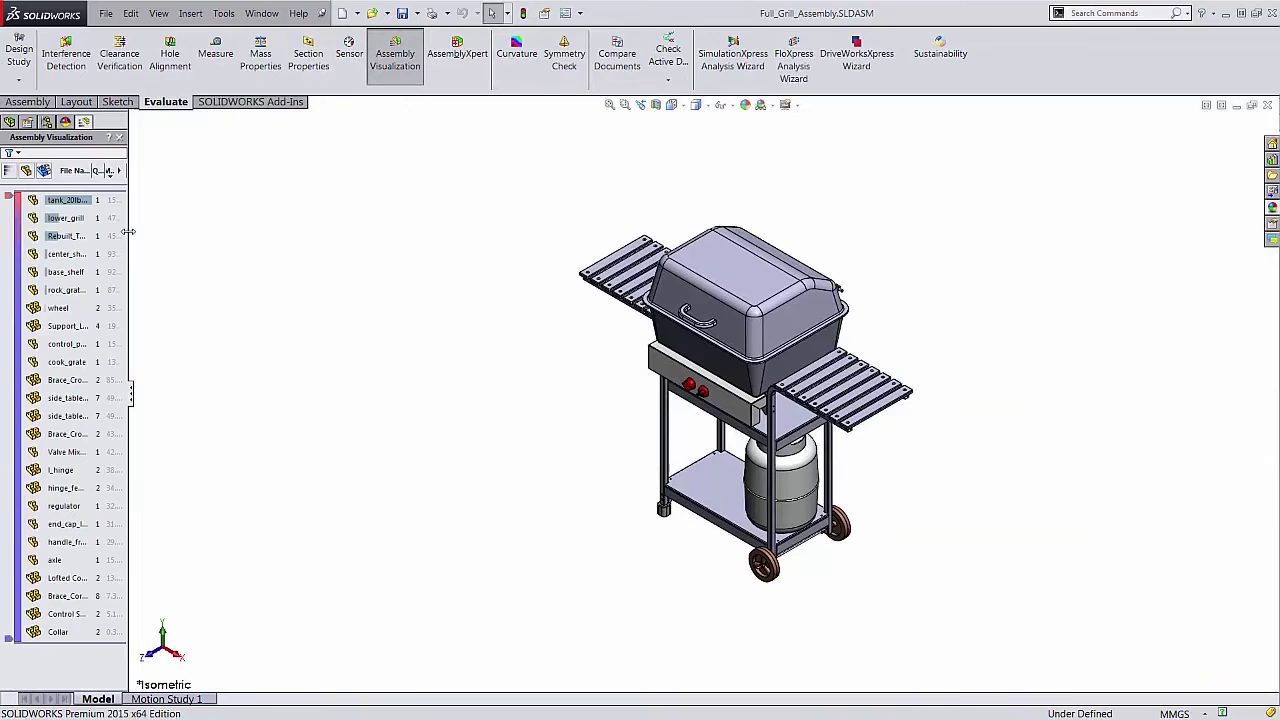
drag(128, 232, 310, 232)
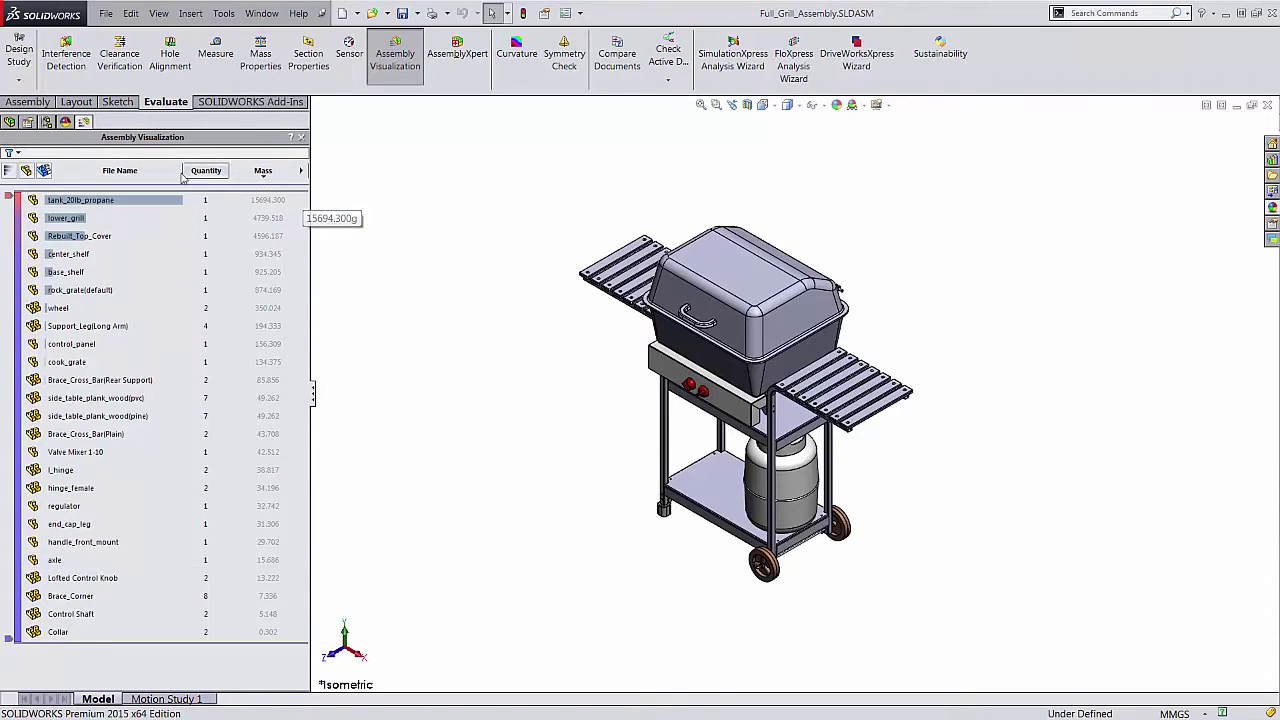
- Sort parts by file name, quantity, then mass heaviest first, and toggle the value bars off and on
click(130, 171)
click(206, 171)
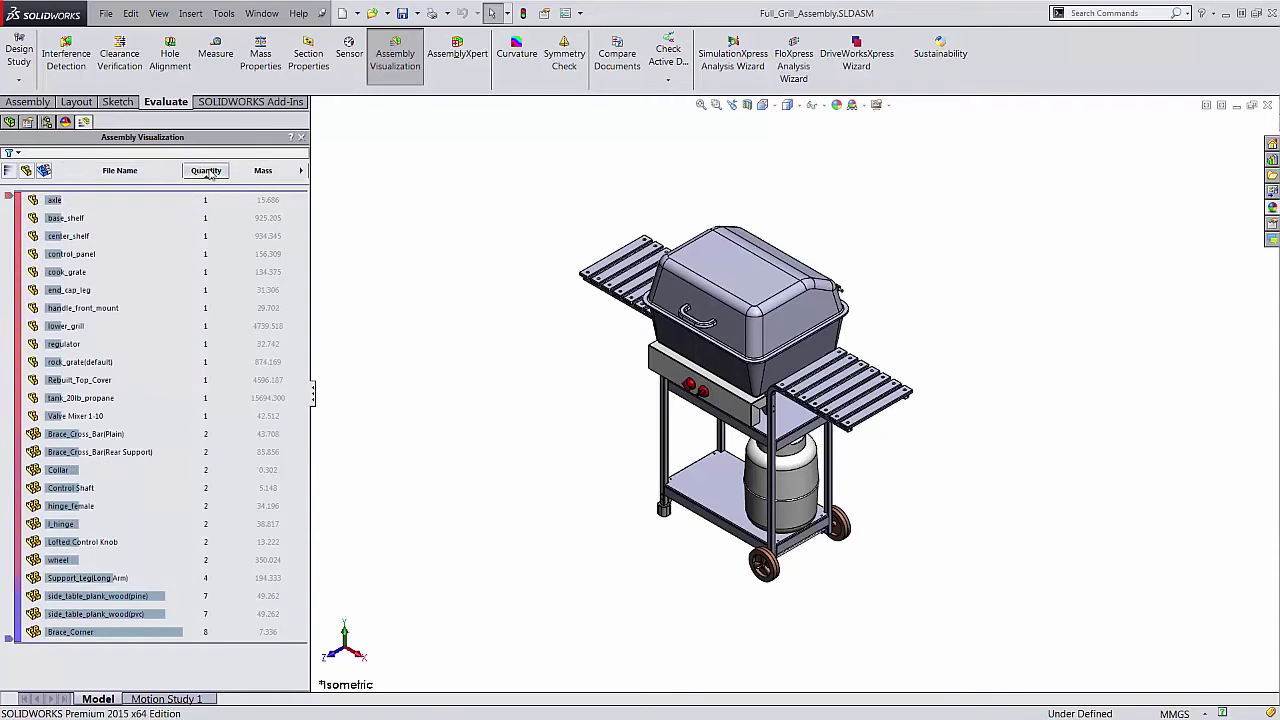
click(259, 172)
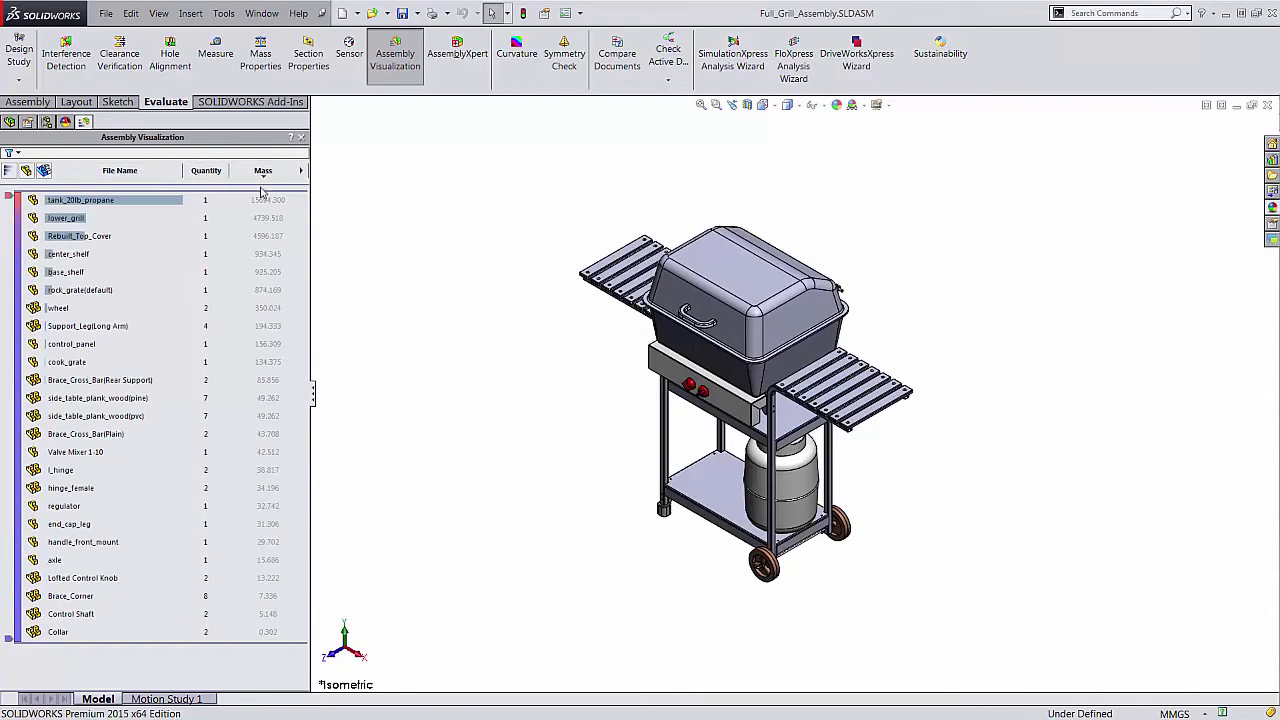
click(263, 172)
click(264, 172)
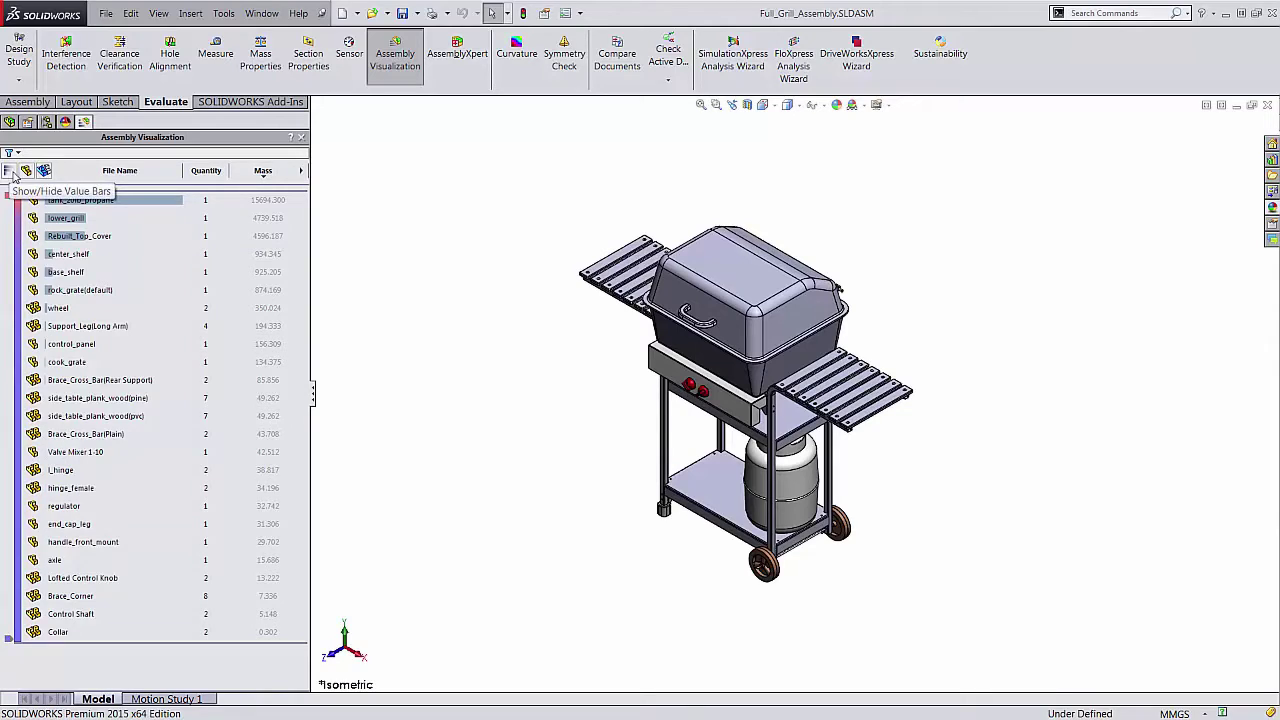
click(9, 172)
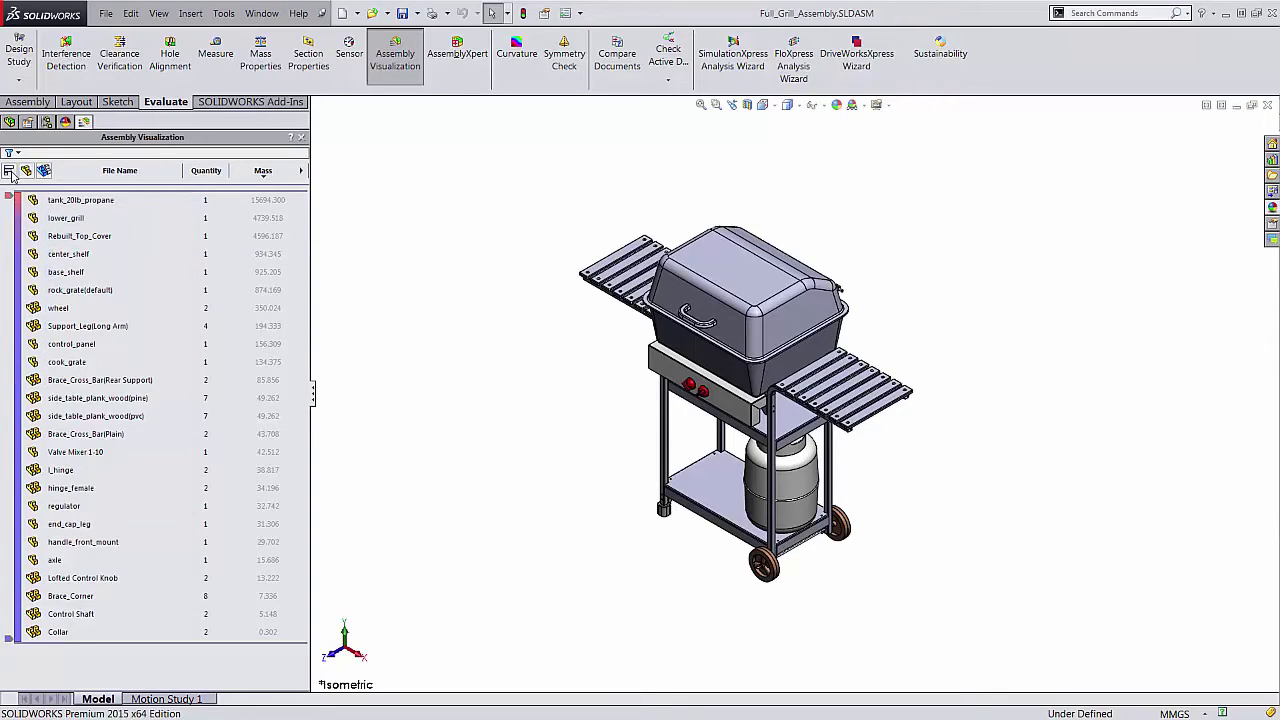
click(9, 172)
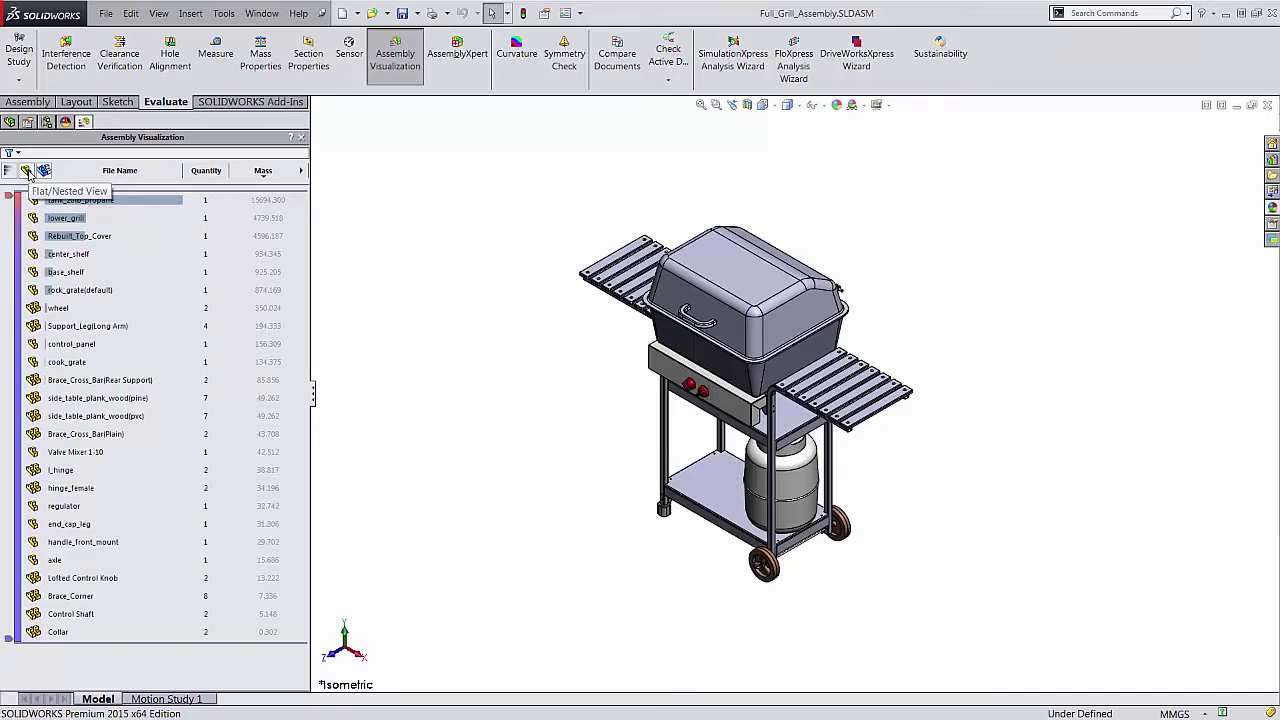
- Switch to nested view and back to flat, then ungroup and regroup identical parts
click(27, 171)
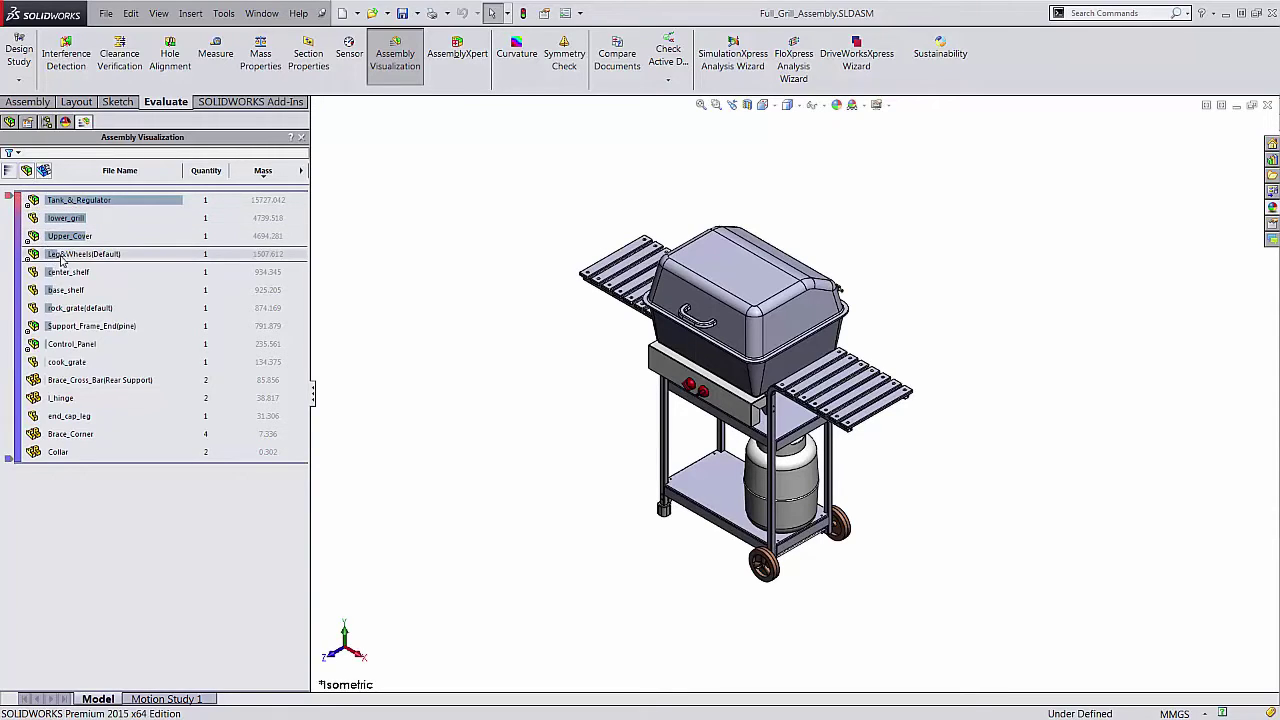
click(27, 171)
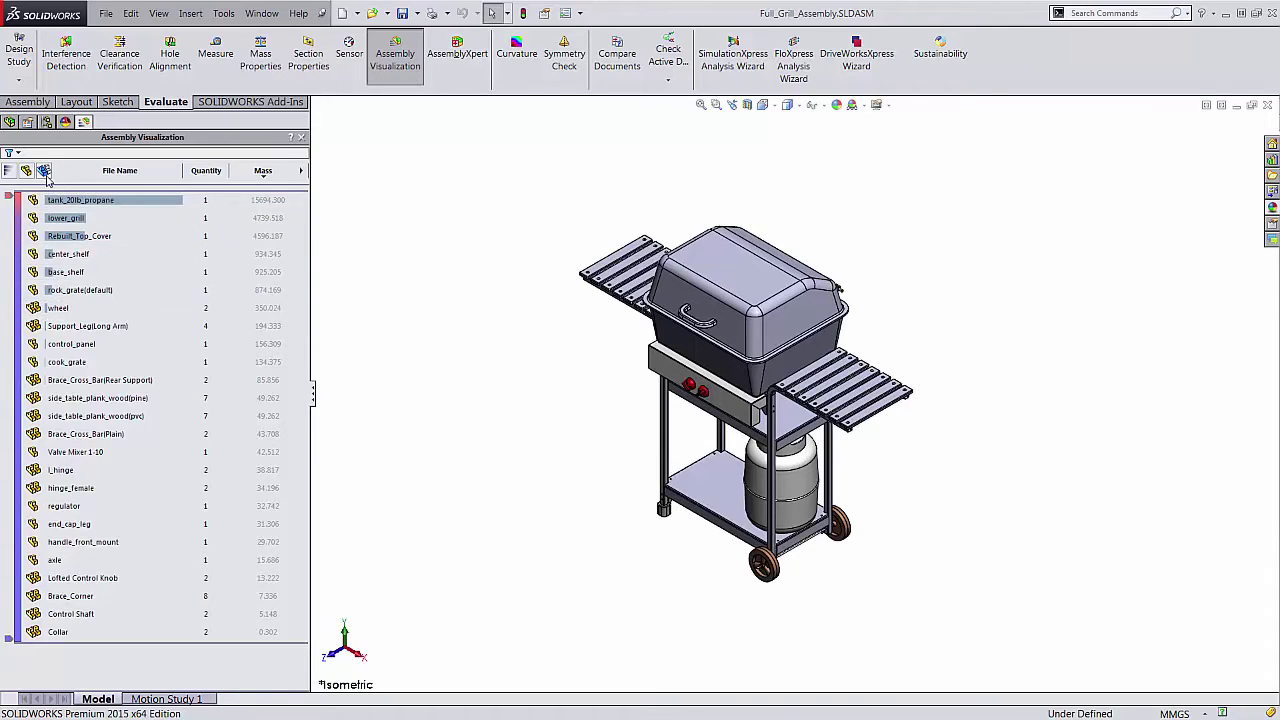
click(44, 171)
click(44, 171)
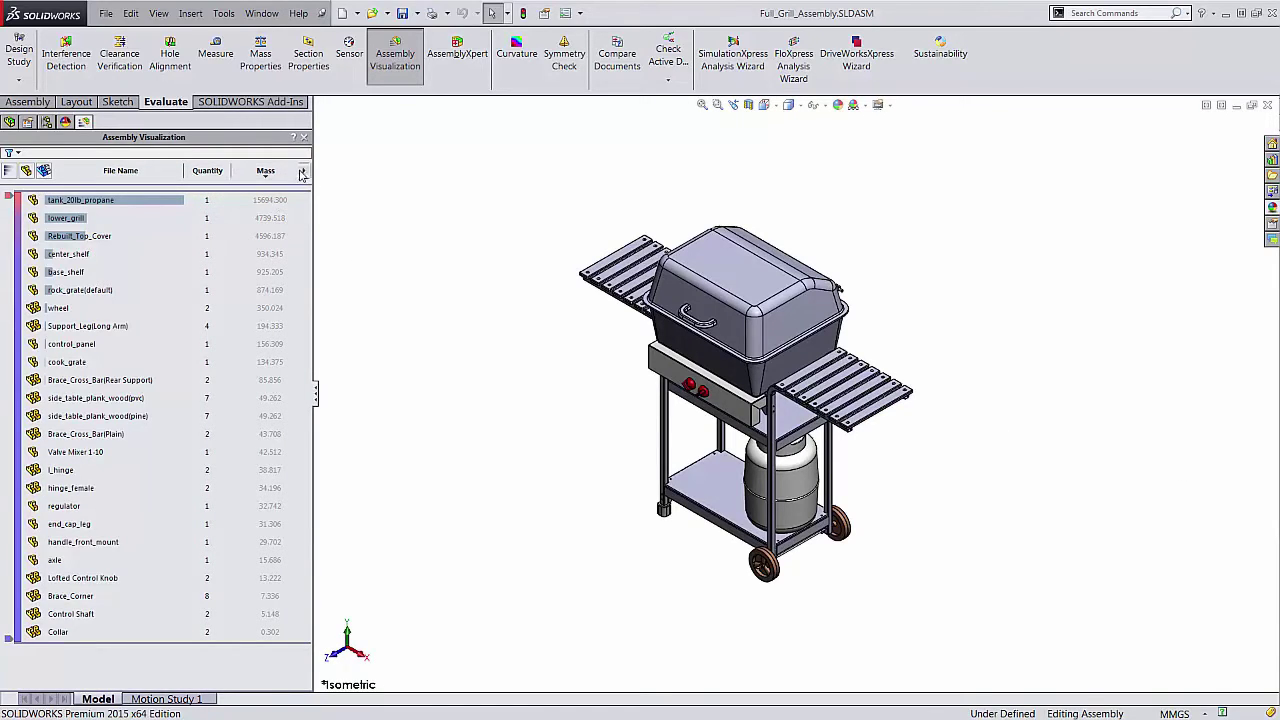
- Replace the Mass column with SW-Rebuild Time, putting base_shelf at the top with 0.604
click(303, 172)
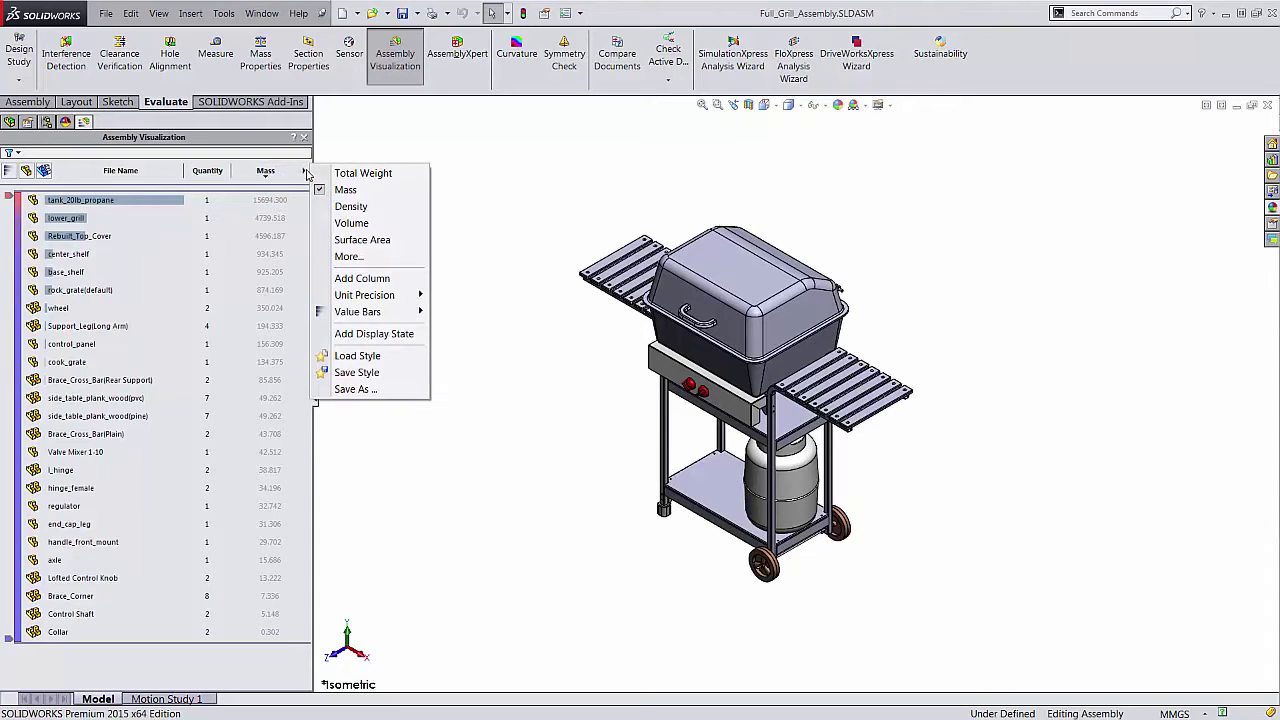
click(365, 259)
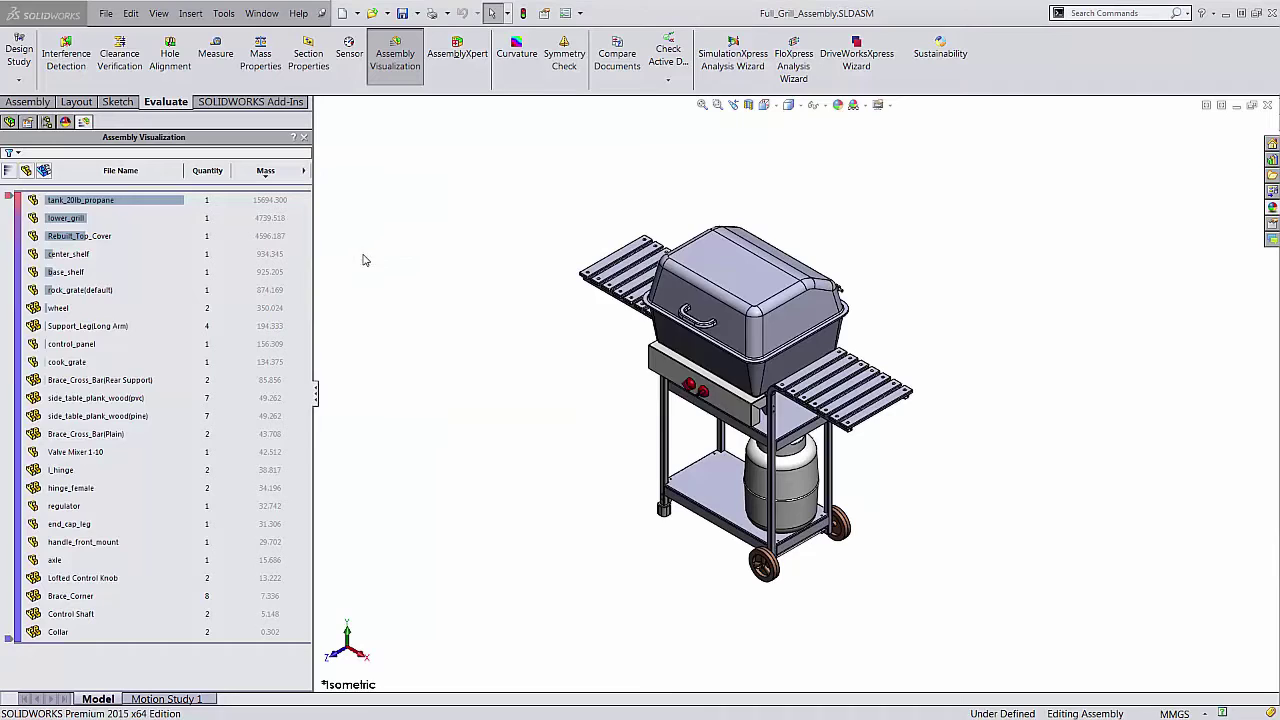
click(680, 309)
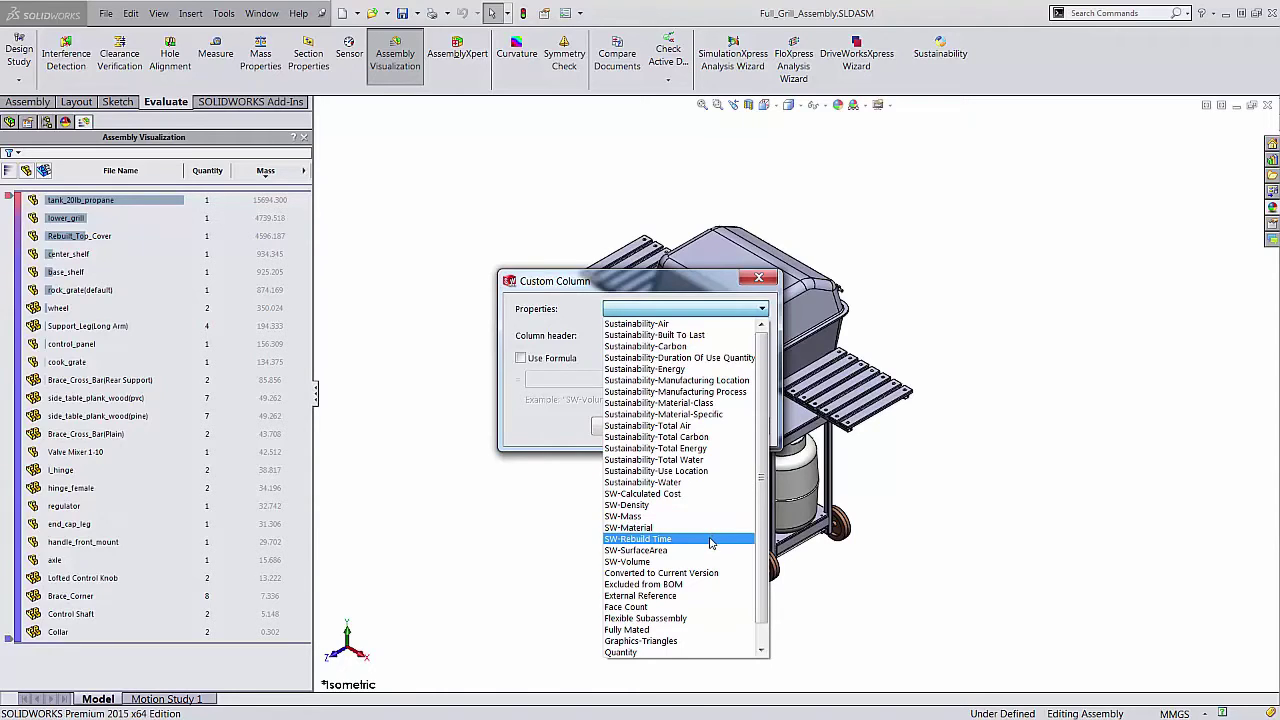
click(710, 540)
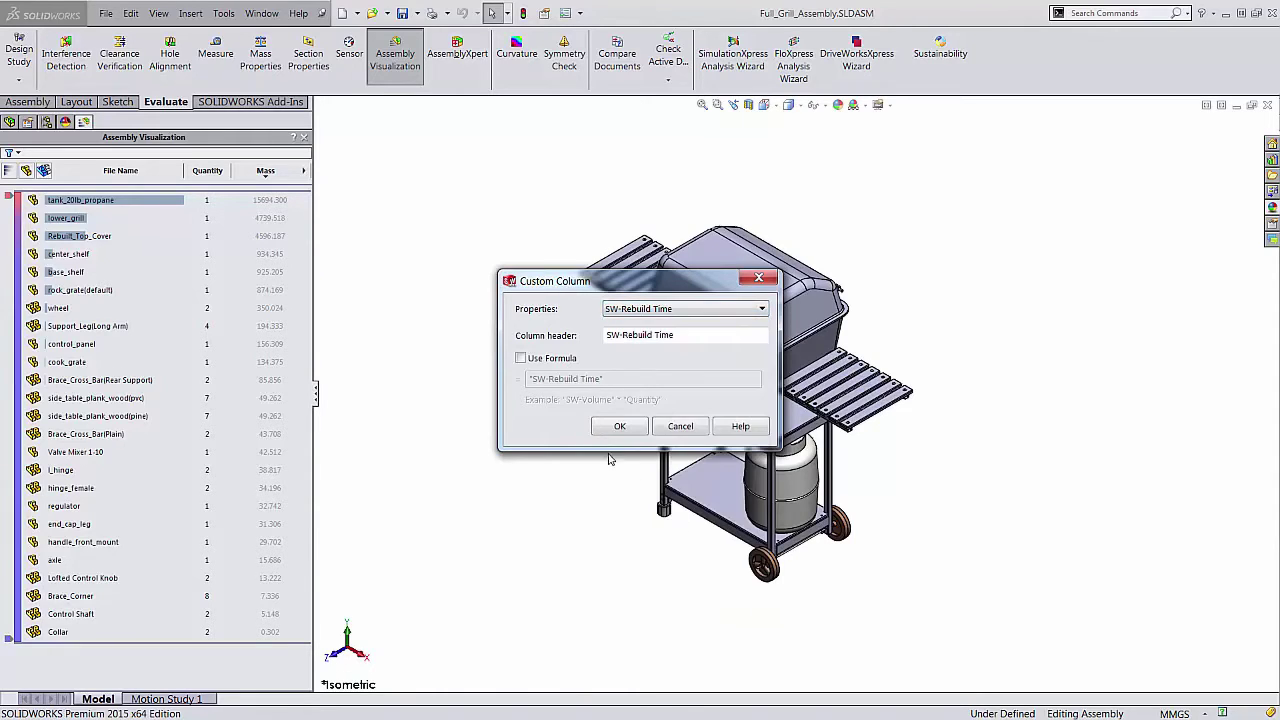
click(611, 427)
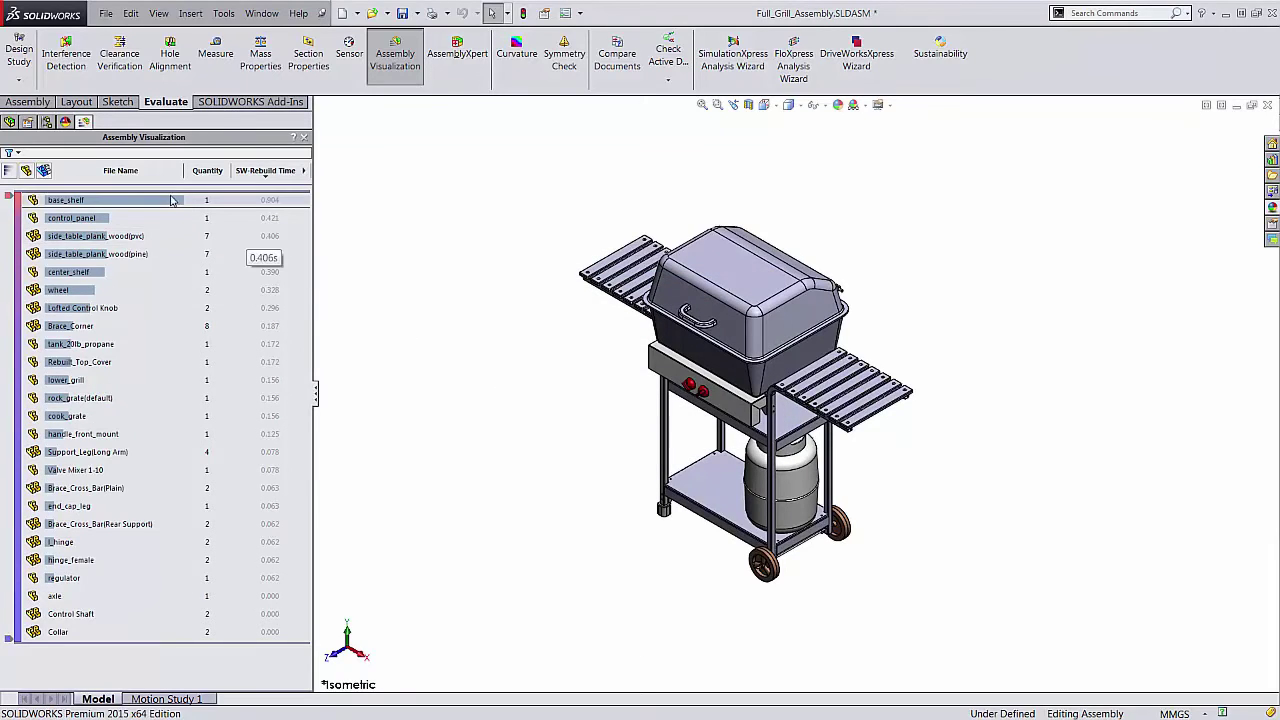
- Select base_shelf, change the column to Graphics-Triangles, then select the top-ranked rock_grate
click(172, 200)
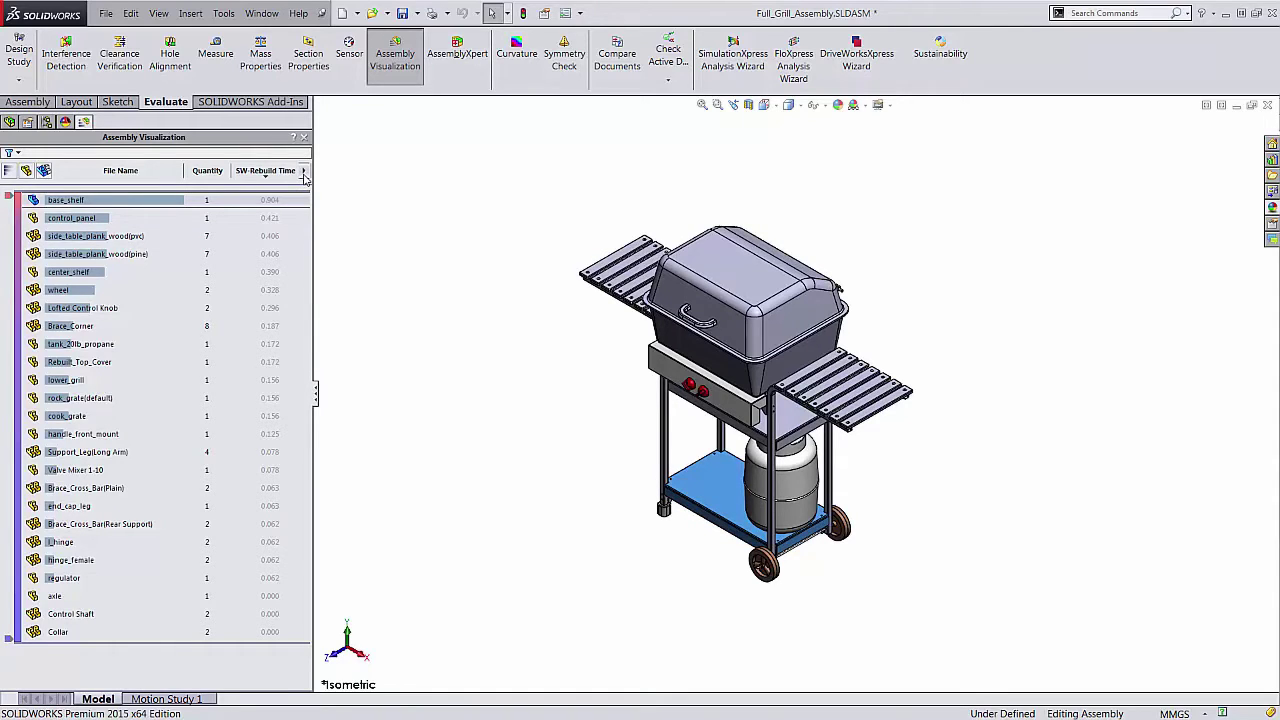
click(305, 172)
click(345, 256)
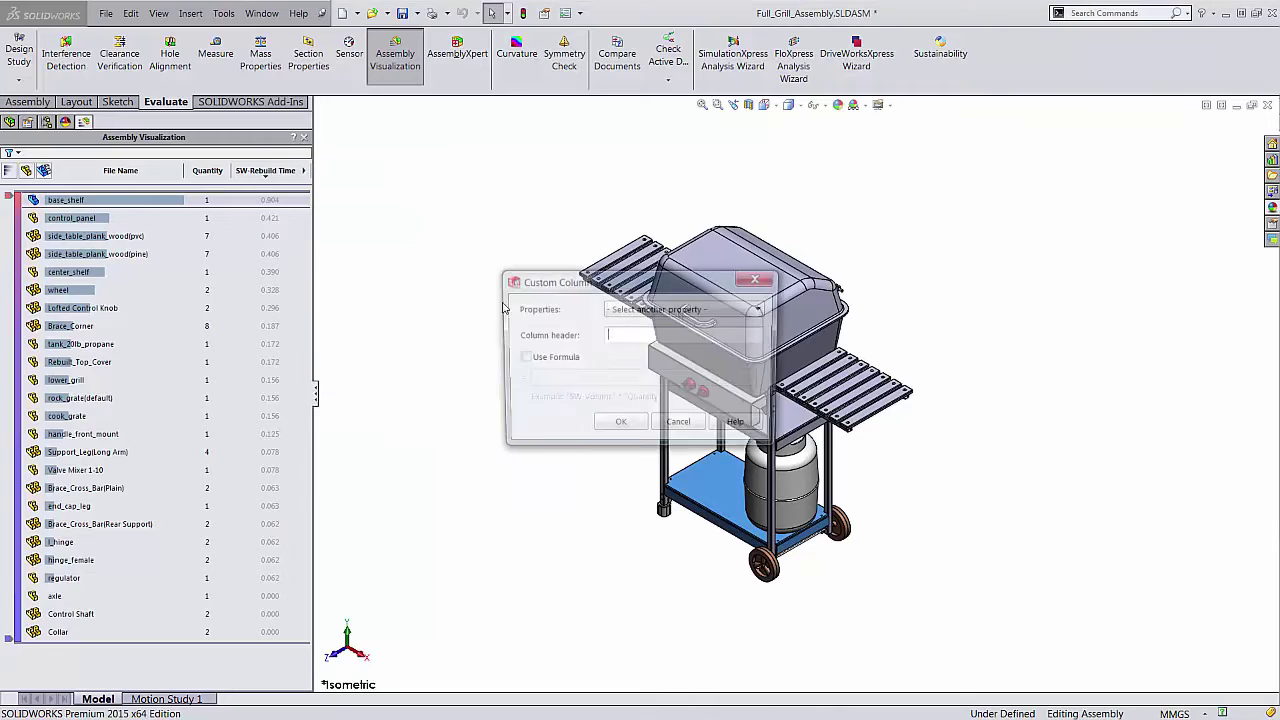
click(671, 310)
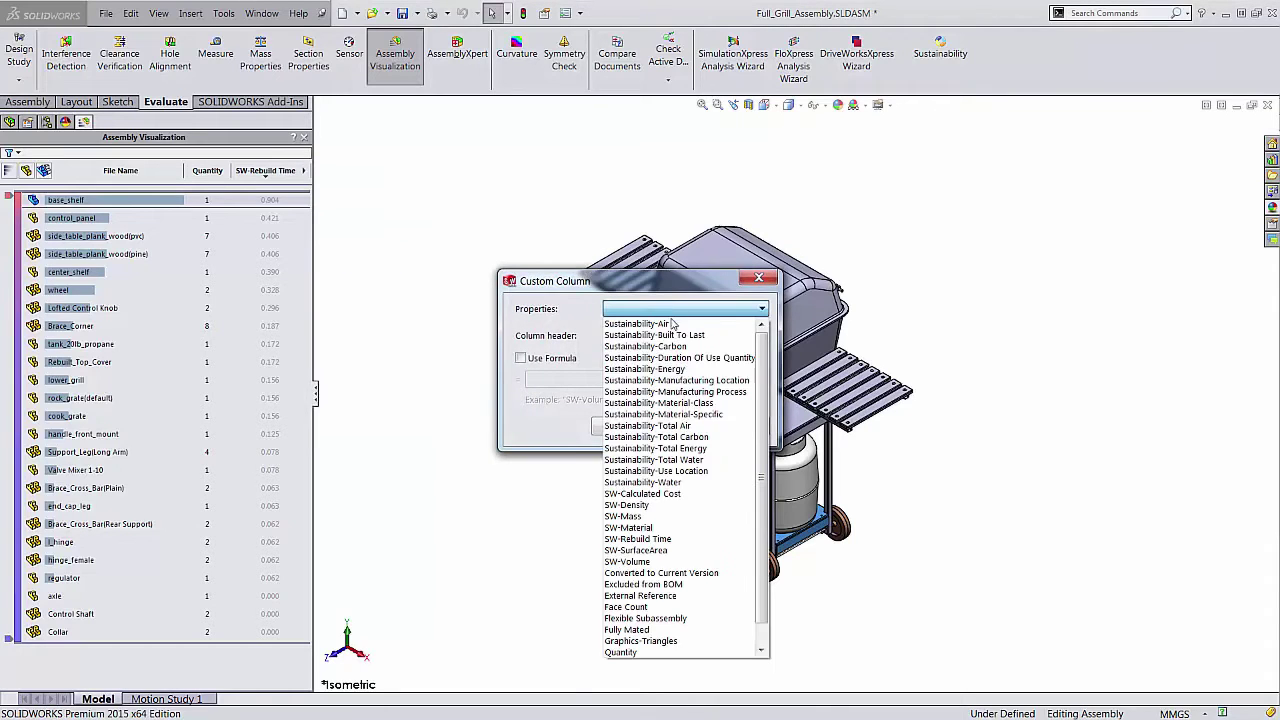
click(688, 645)
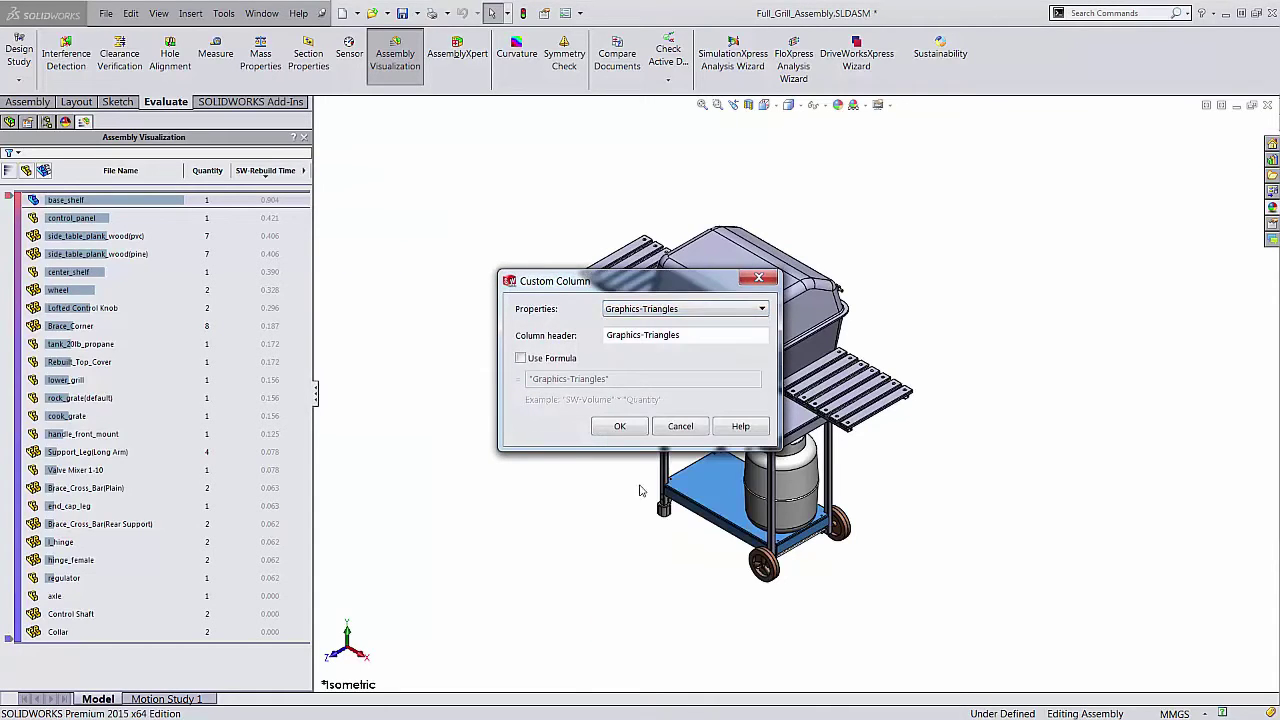
click(626, 425)
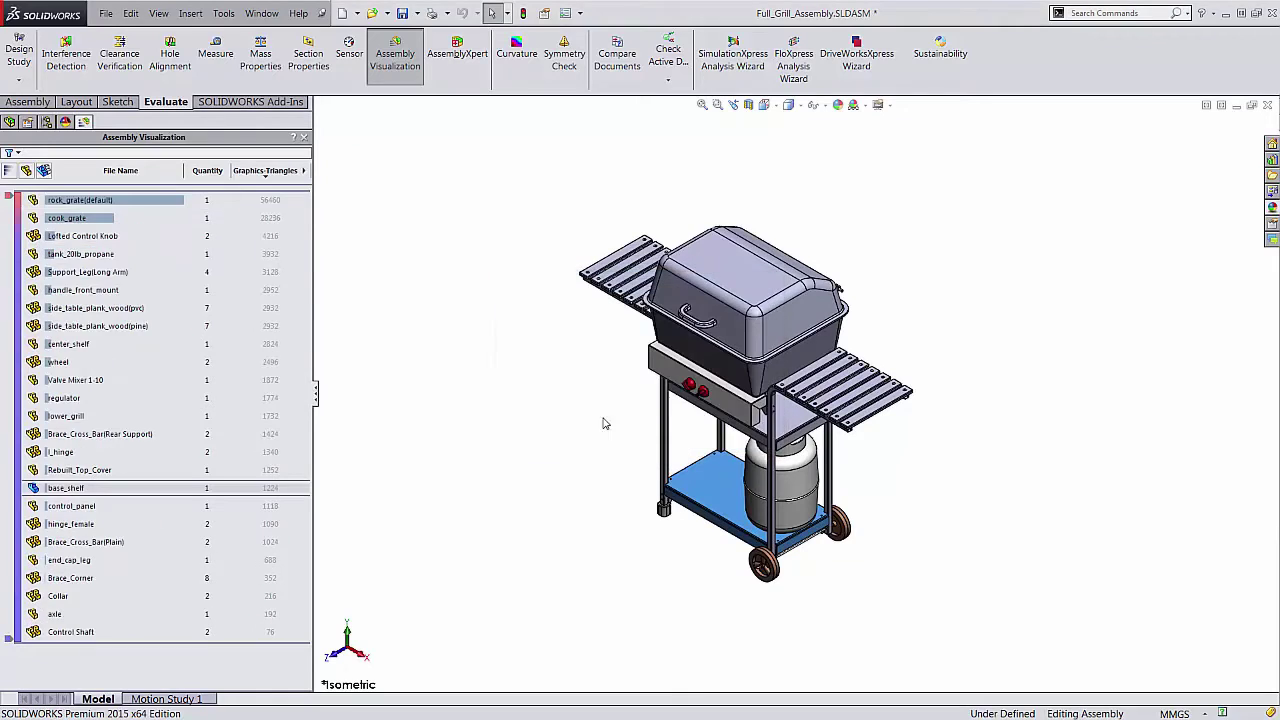
click(256, 205)
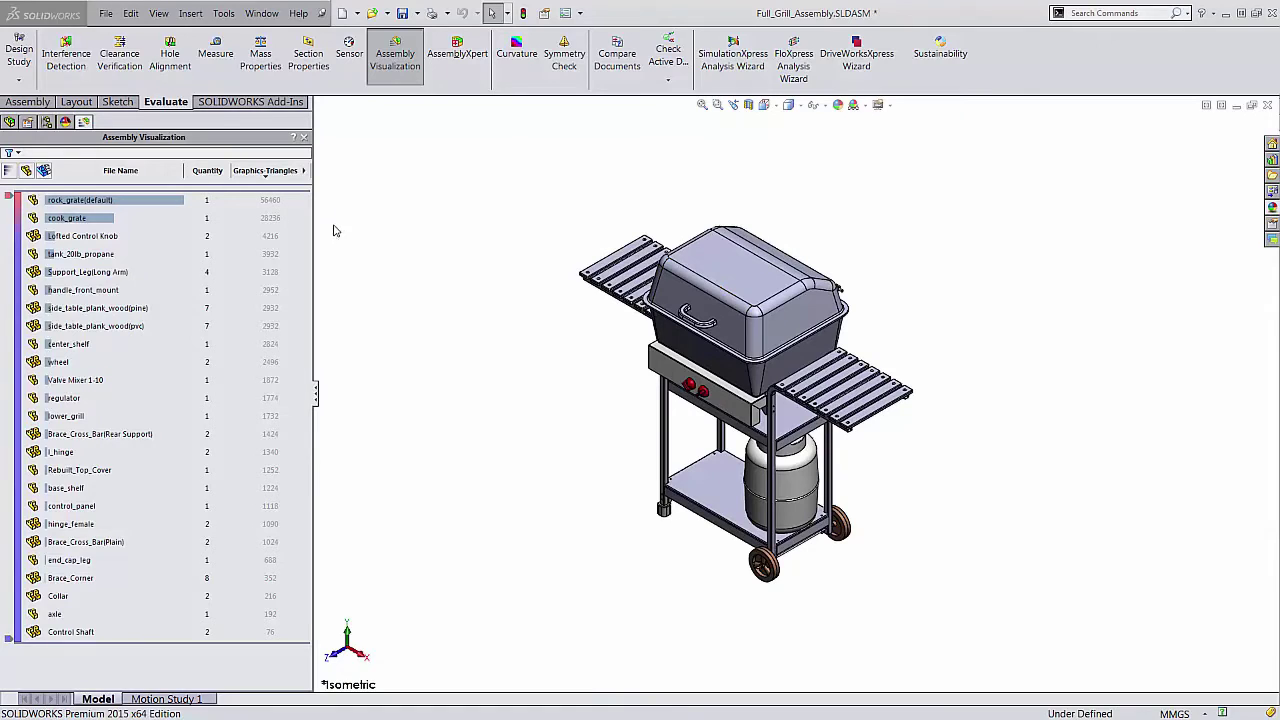
- Create a formula column "SW-Mass"*"Quantity" and select the top-ranked propane tank
click(303, 170)
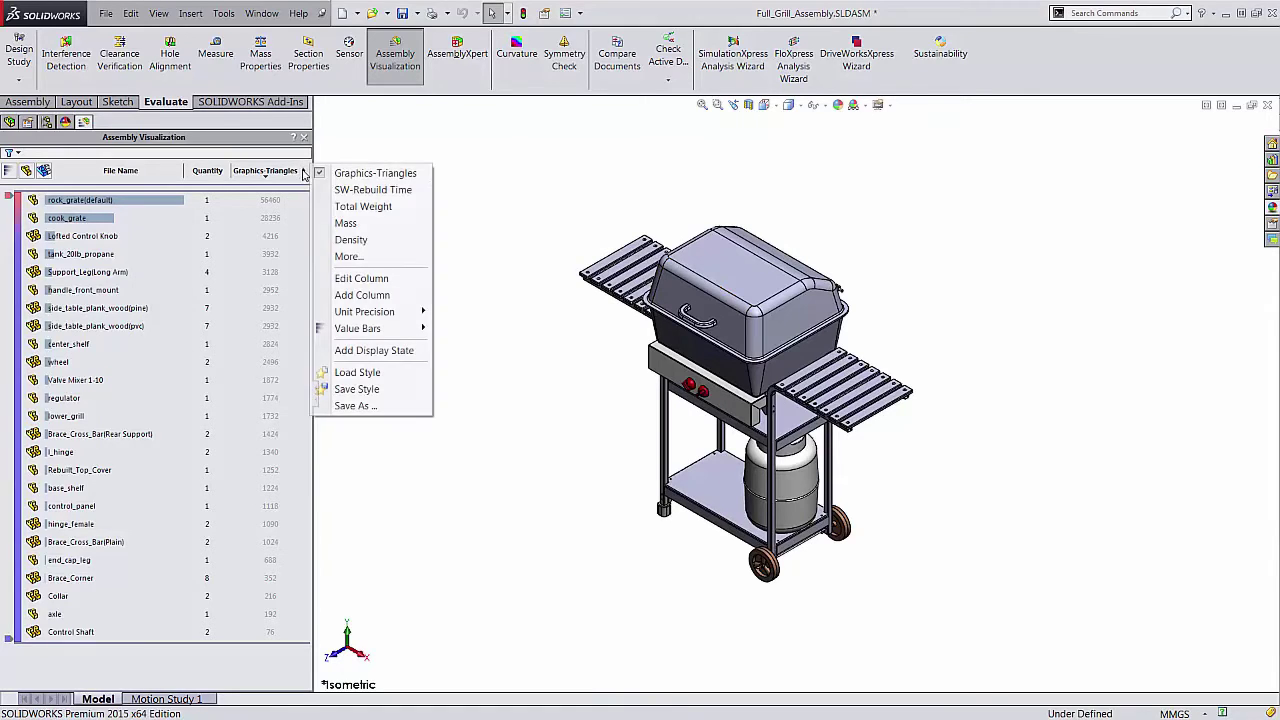
click(350, 258)
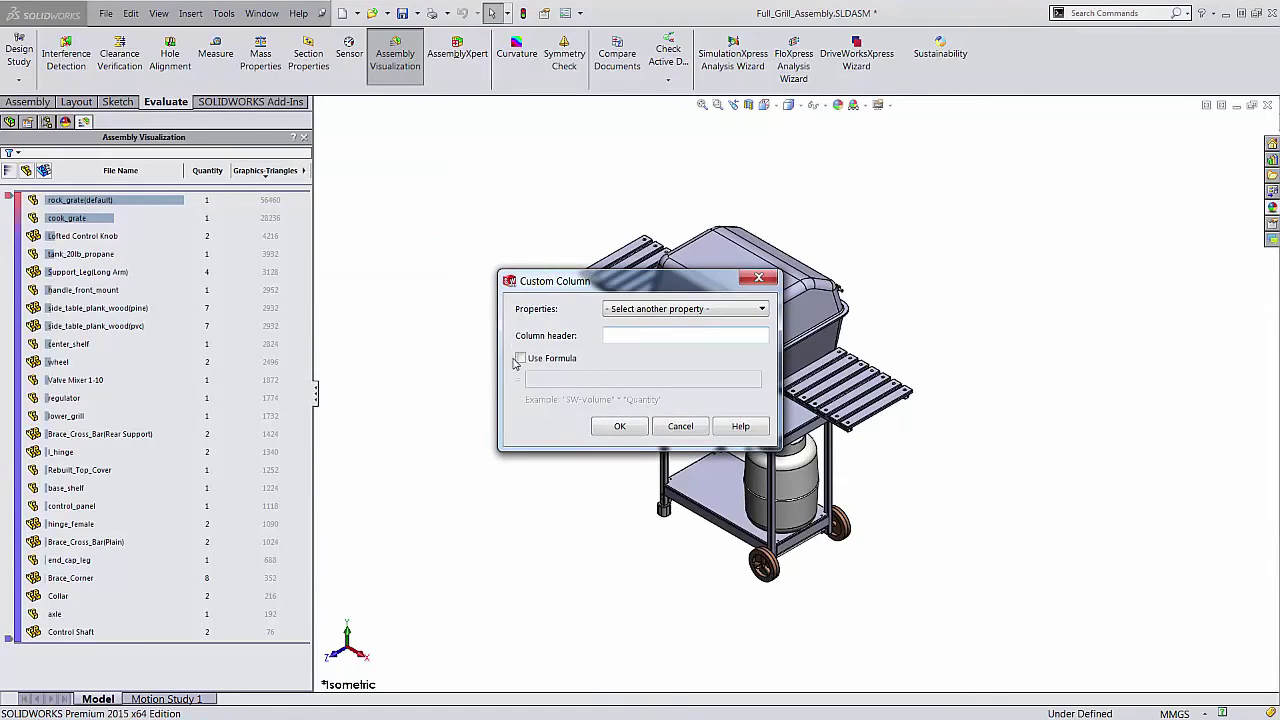
click(521, 359)
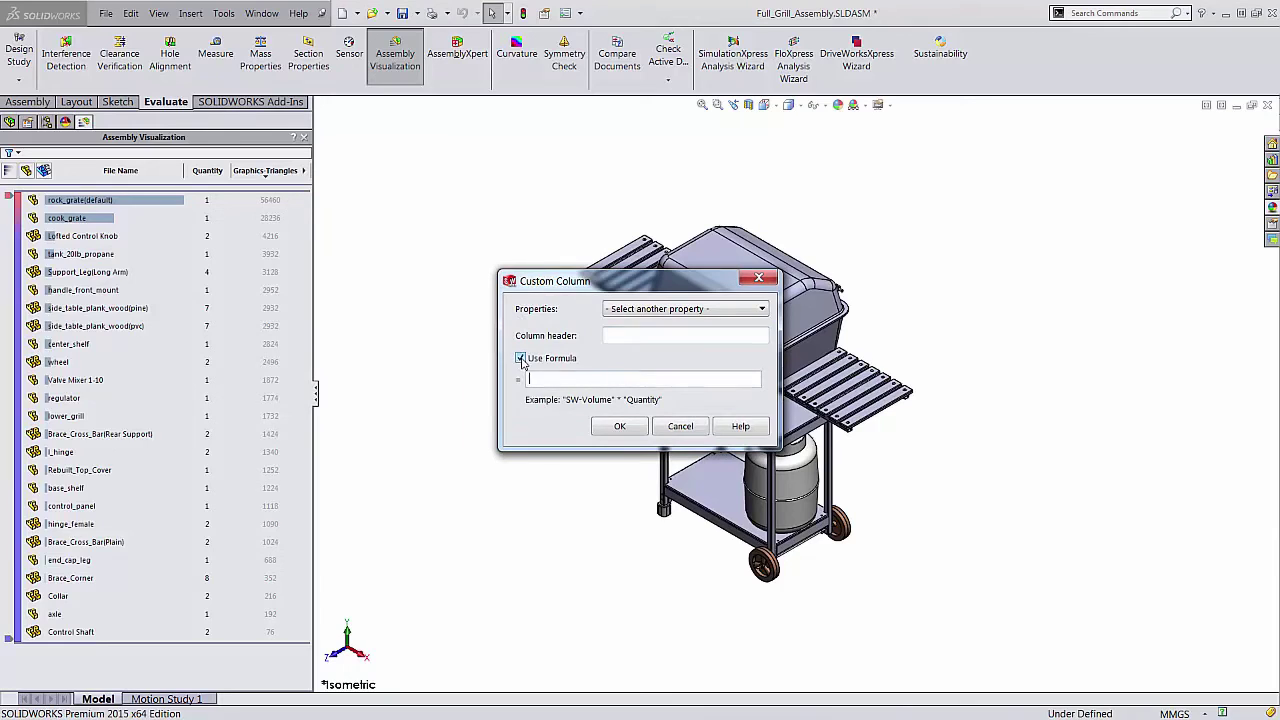
click(684, 310)
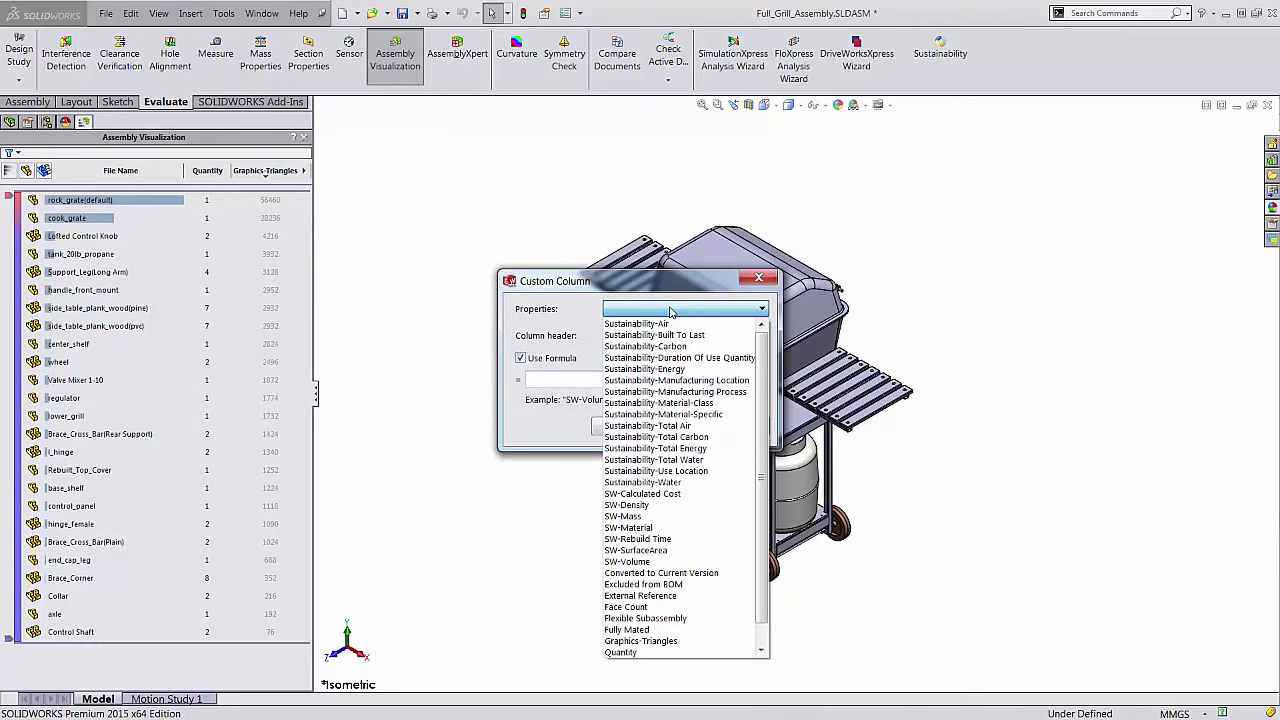
click(675, 516)
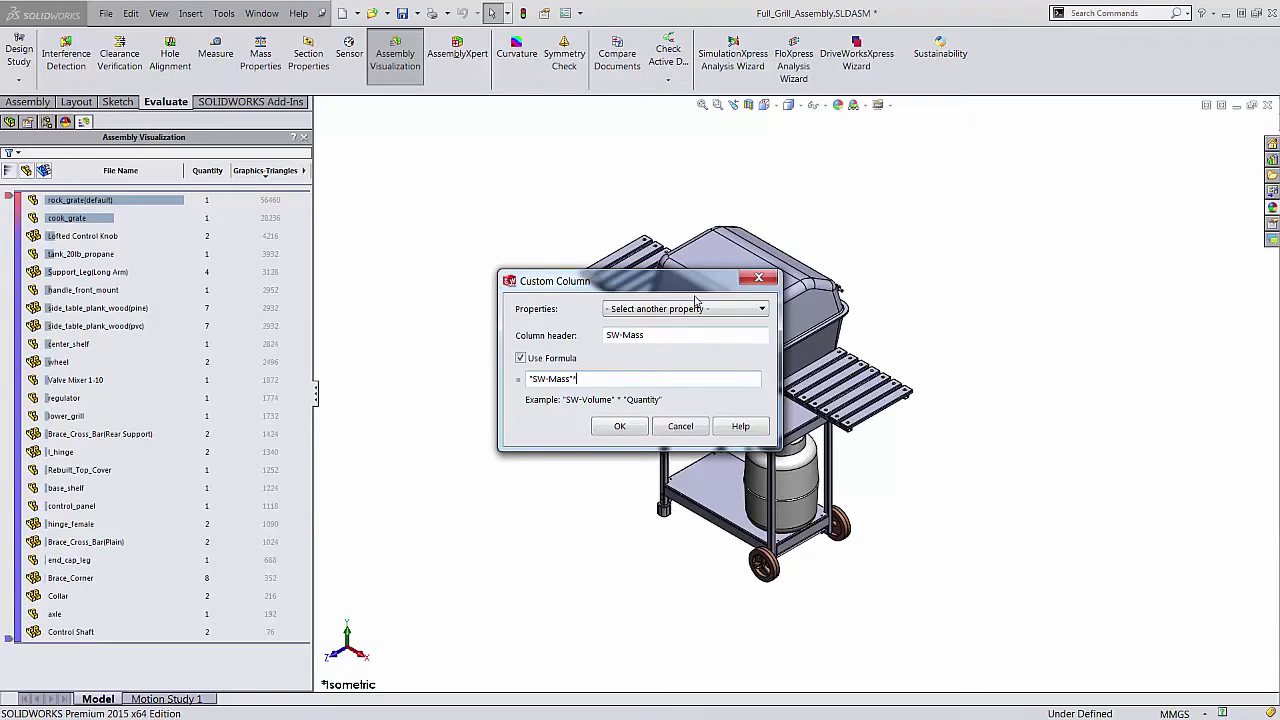
click(700, 309)
click(648, 652)
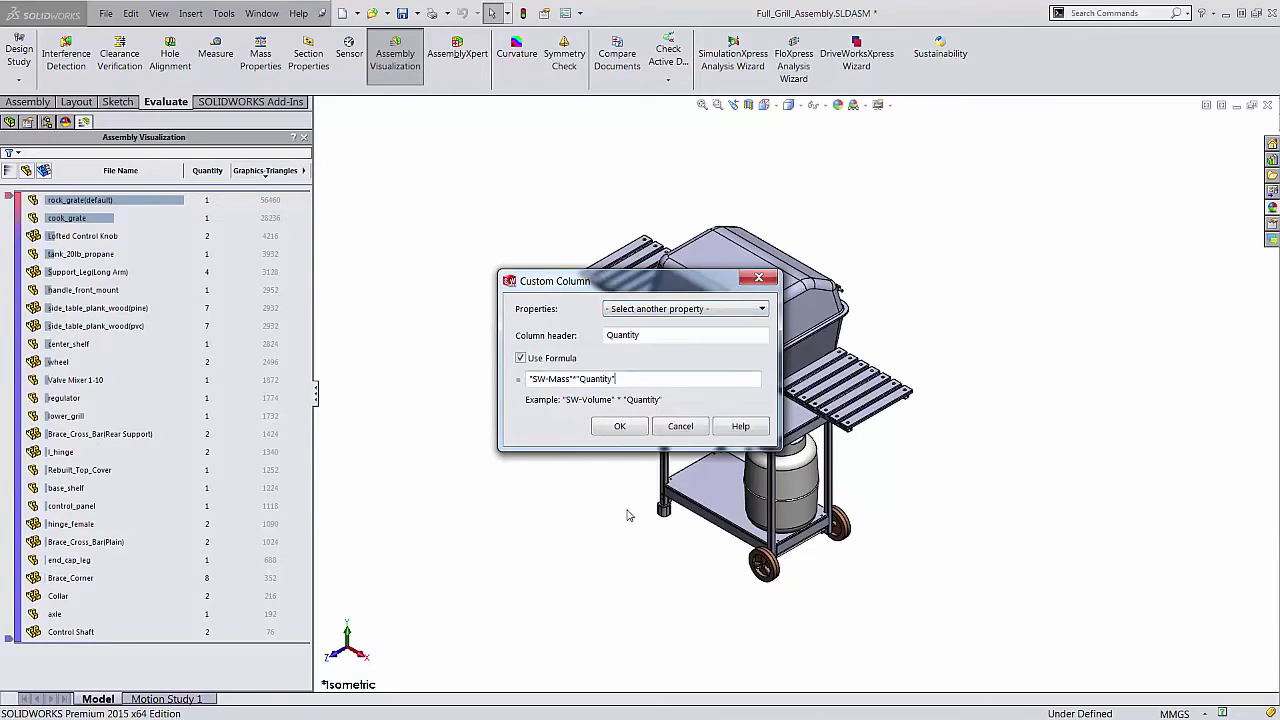
click(622, 427)
click(285, 204)
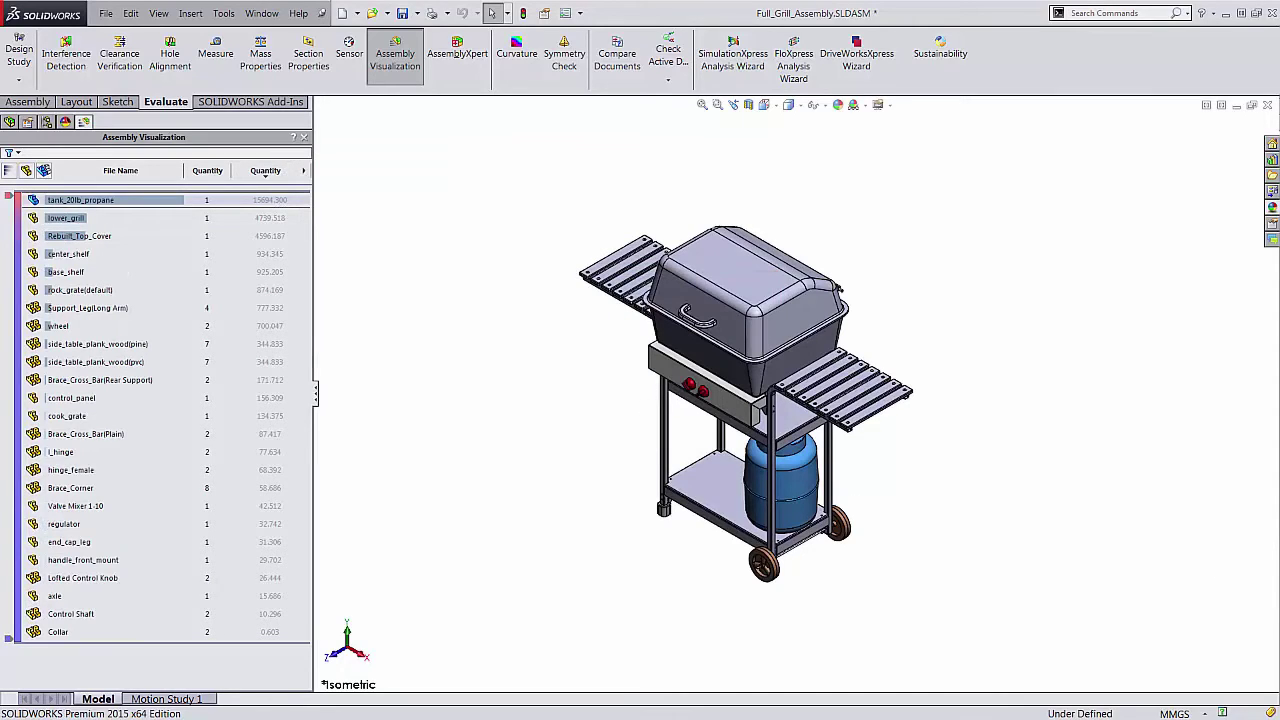
- Deselect the tank, add a Graphics-Triangles column, and widen the panel to reveal it
click(409, 314)
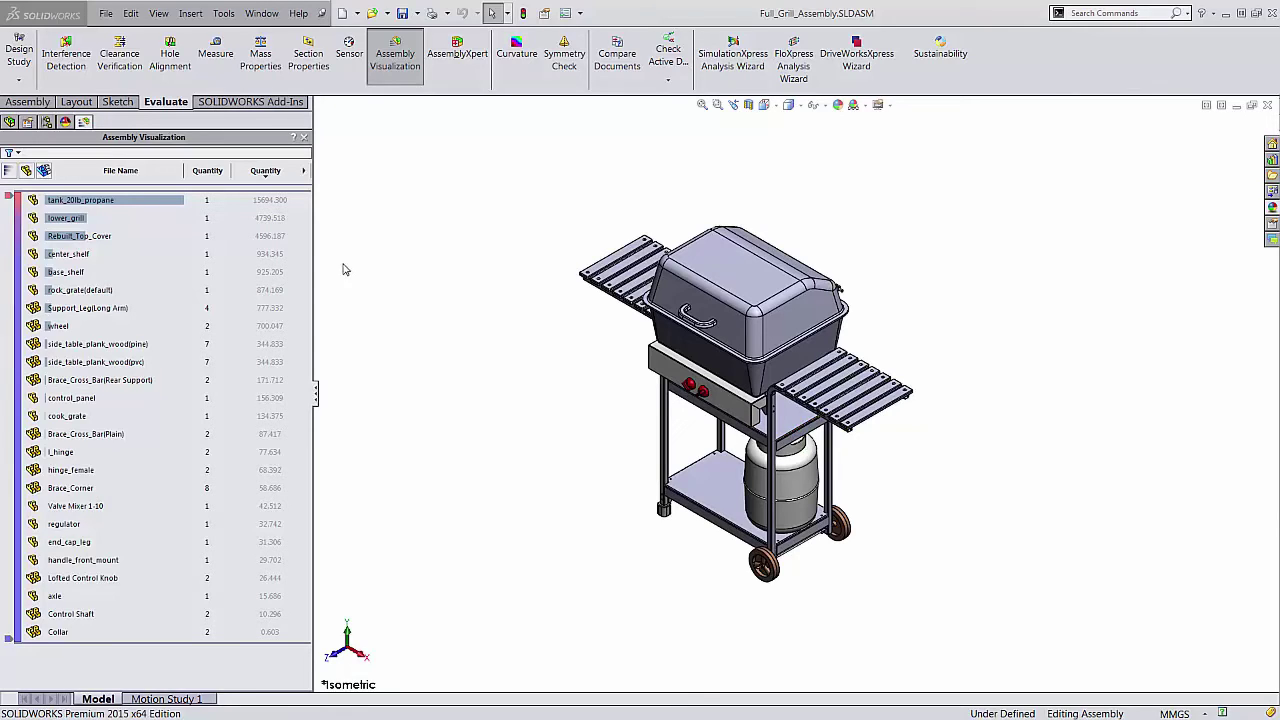
click(303, 171)
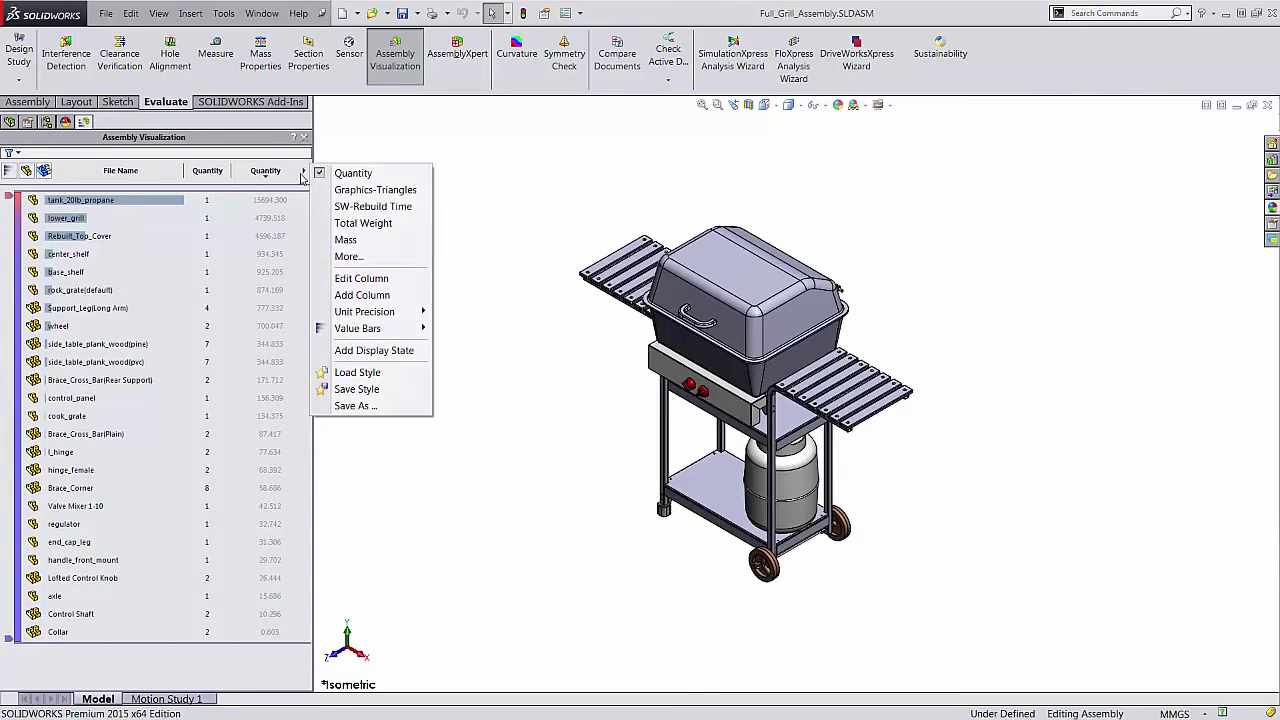
click(372, 296)
drag(312, 236, 370, 238)
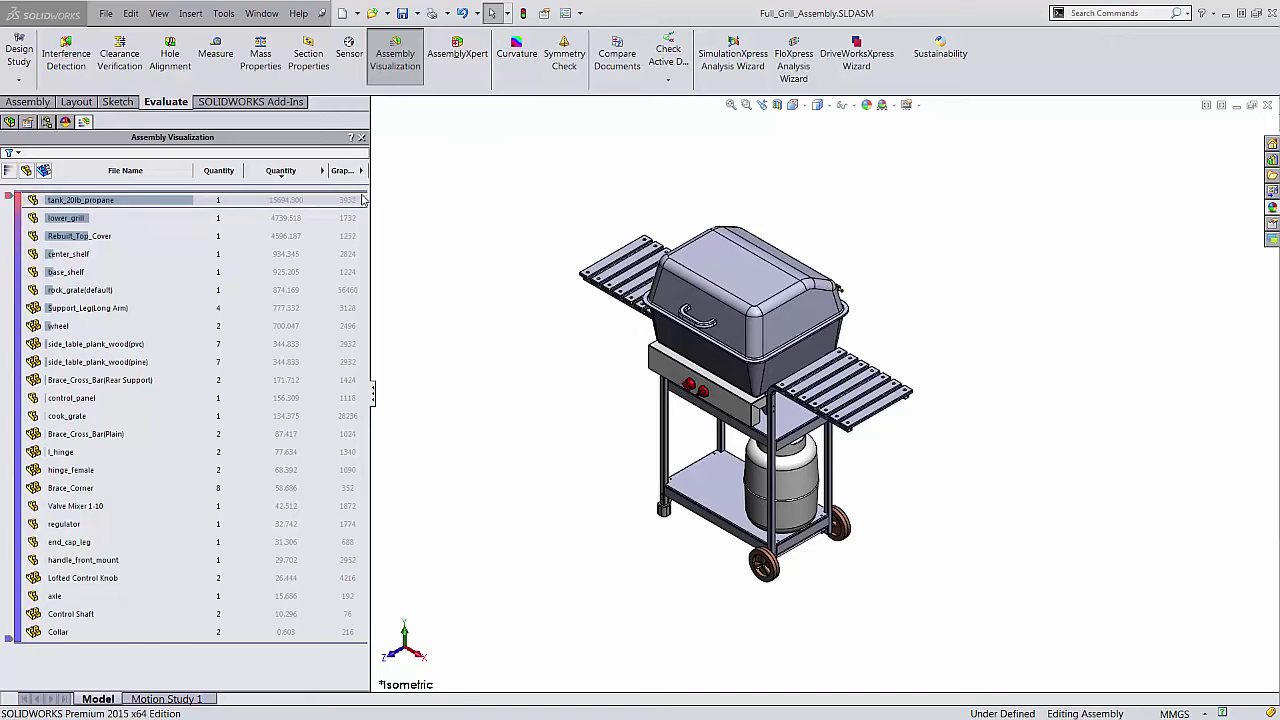
click(323, 171)
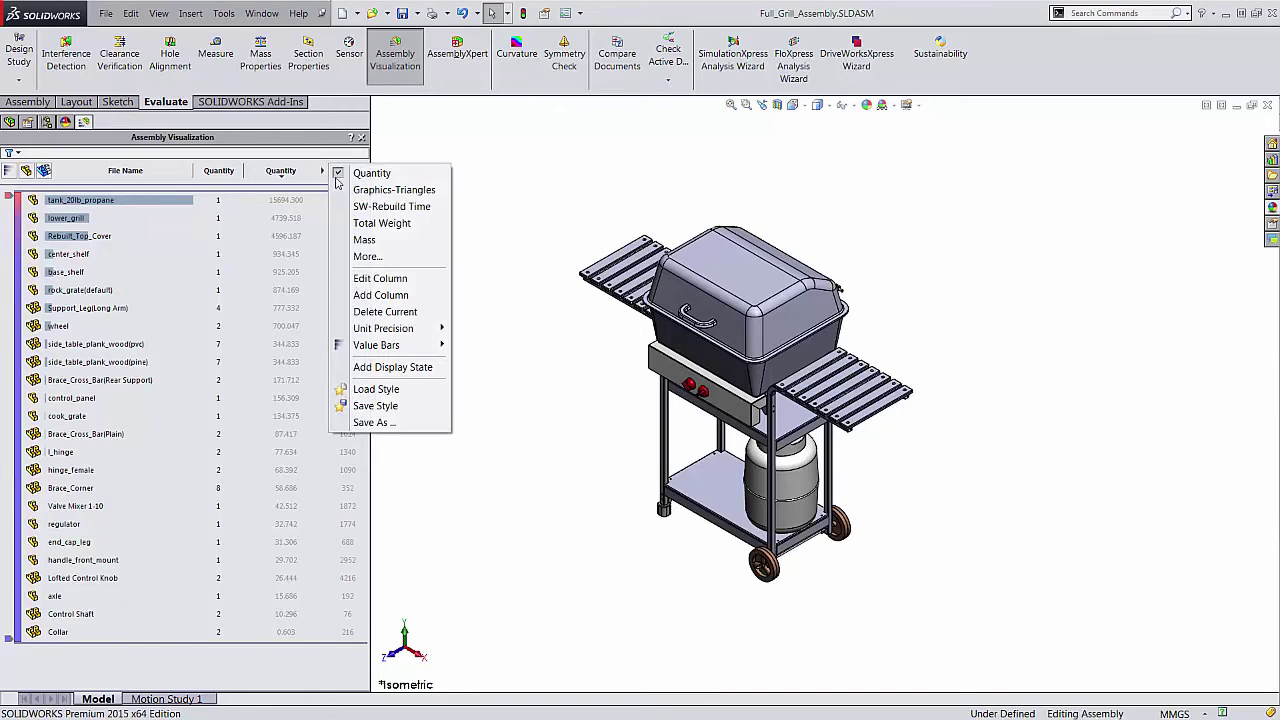
click(480, 481)
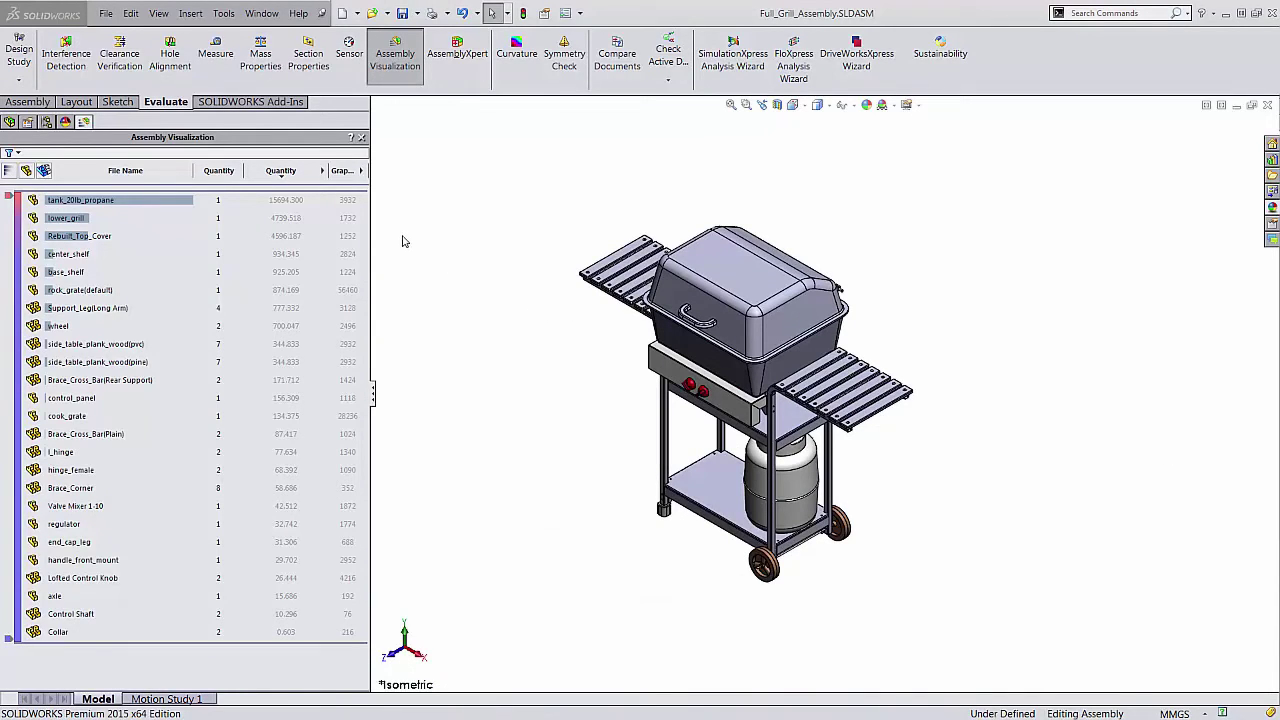
click(322, 171)
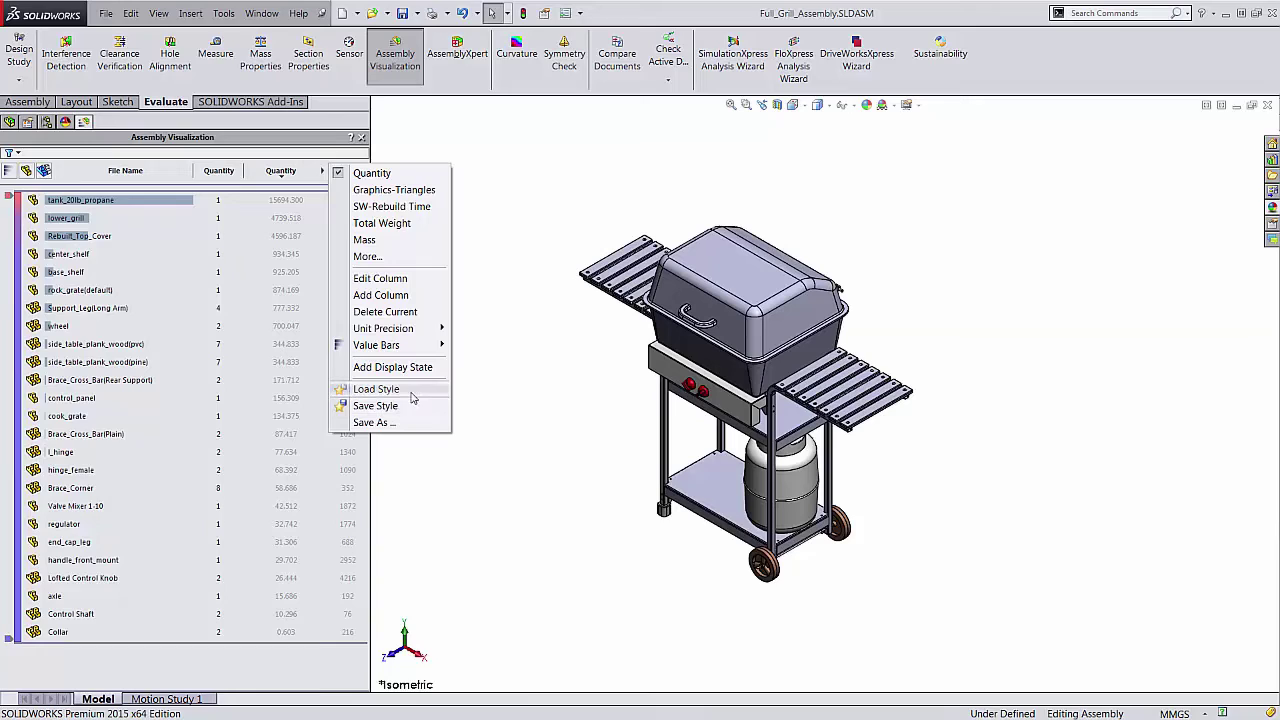
click(472, 397)
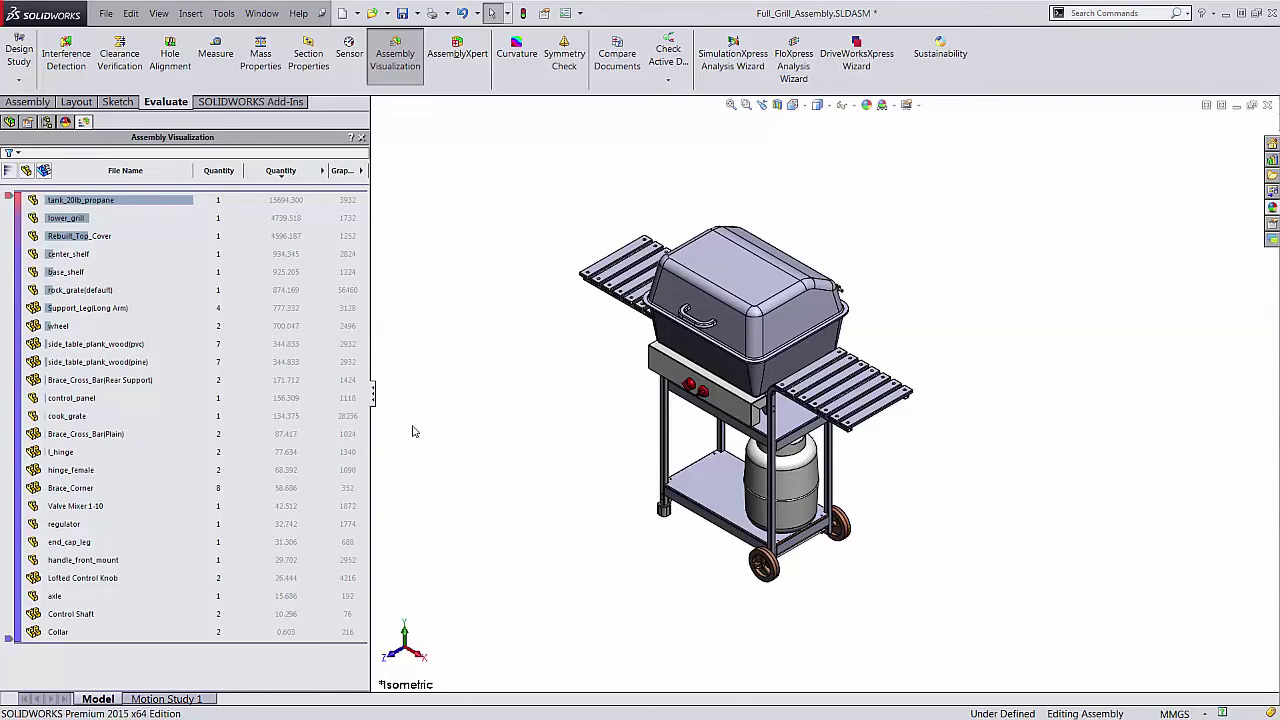
- Turn on value colouring and lower the red threshold slider on the colour scale
click(19, 345)
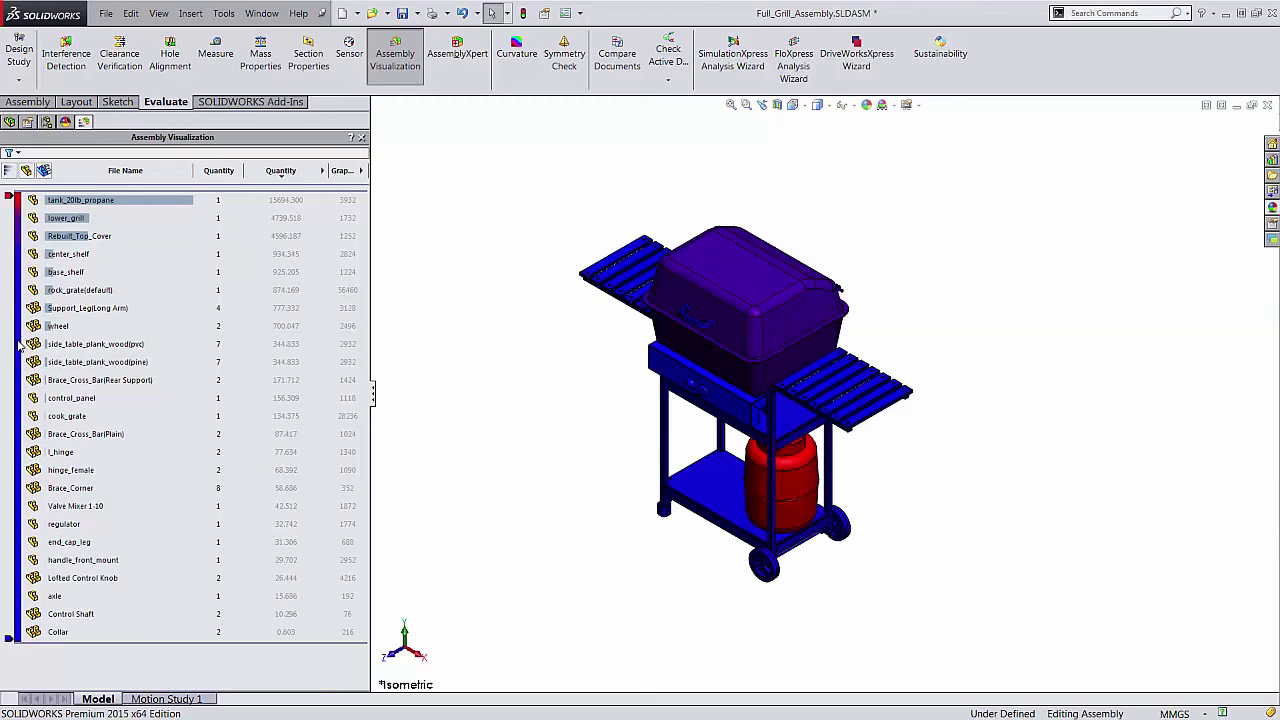
click(19, 345)
click(19, 345)
mouse_move(9, 200)
mouse_down()
mouse_move(9, 318)
mouse_move(9, 198)
mouse_up()
- Add a green colour slider to the scale
click(7, 355)
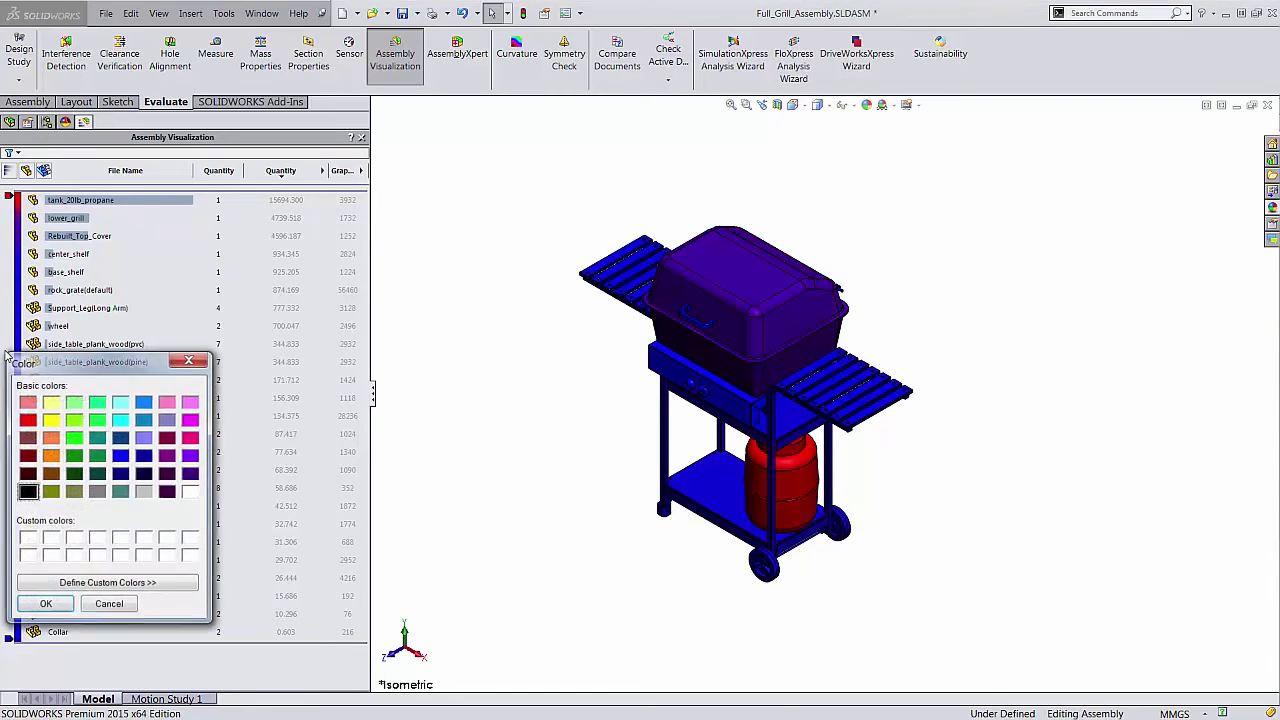
click(74, 437)
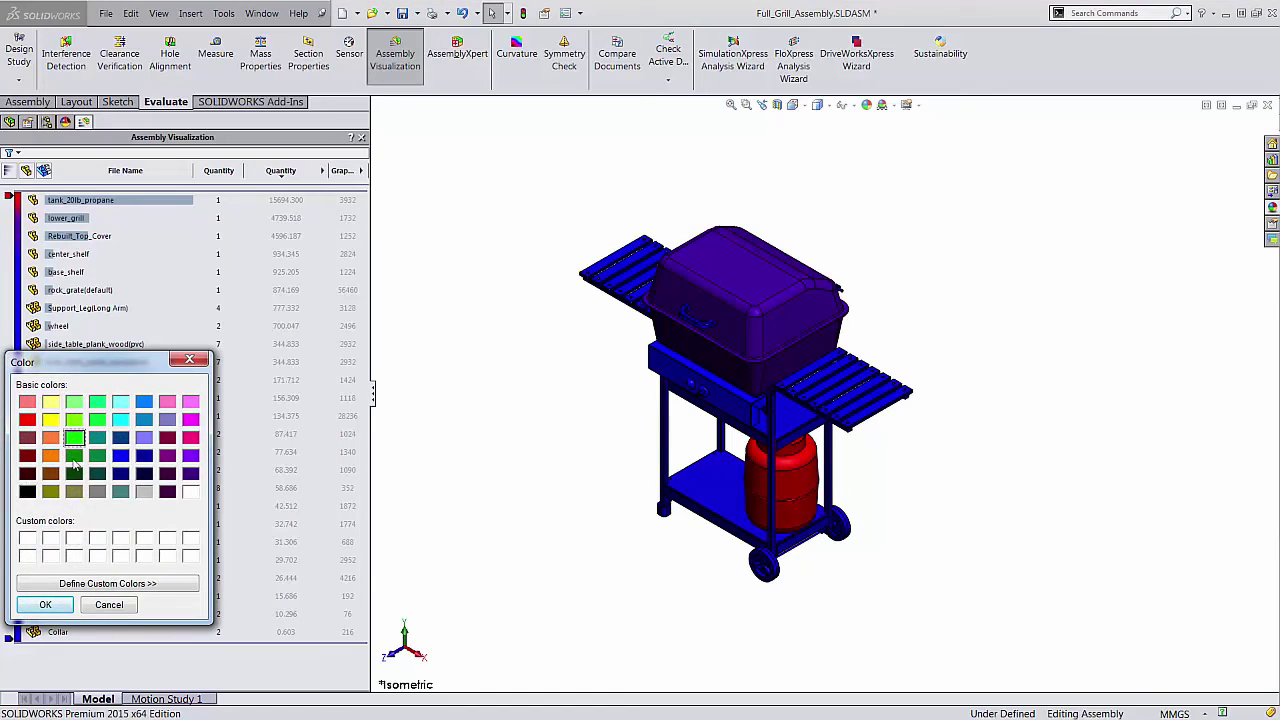
click(45, 604)
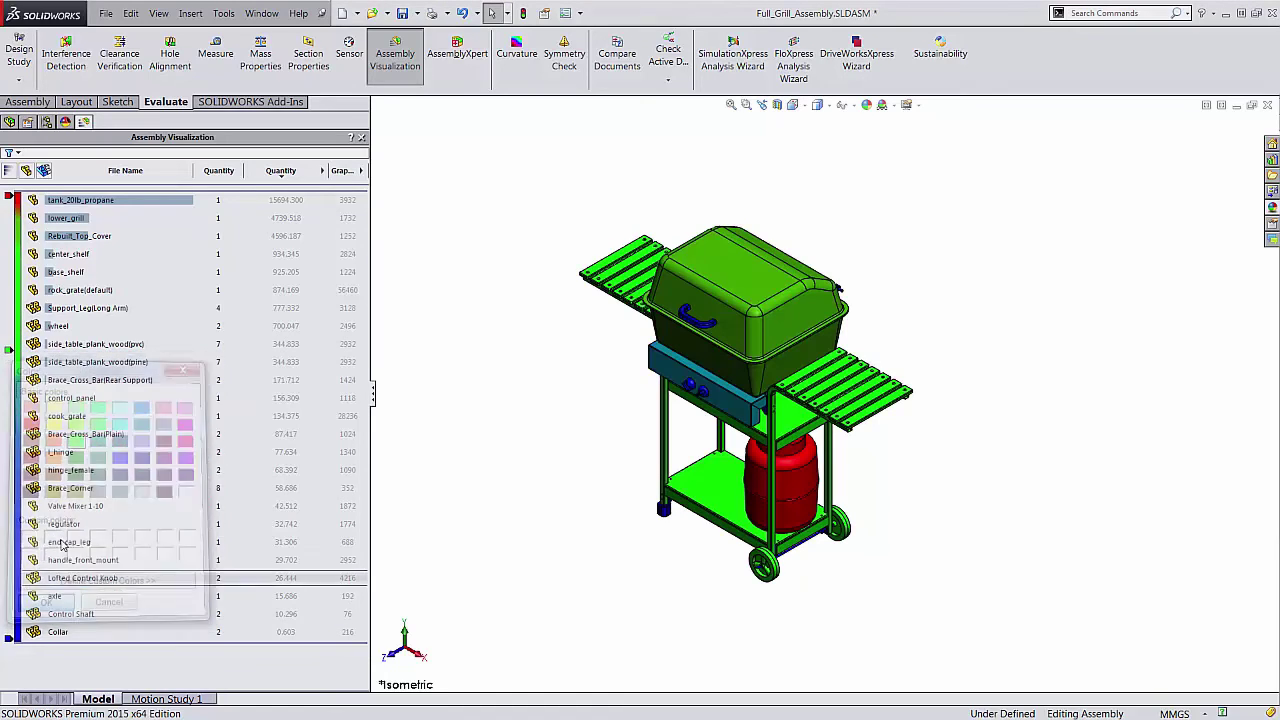
- Recolour the added slider from green to the orange basic swatch
right_click(8, 352)
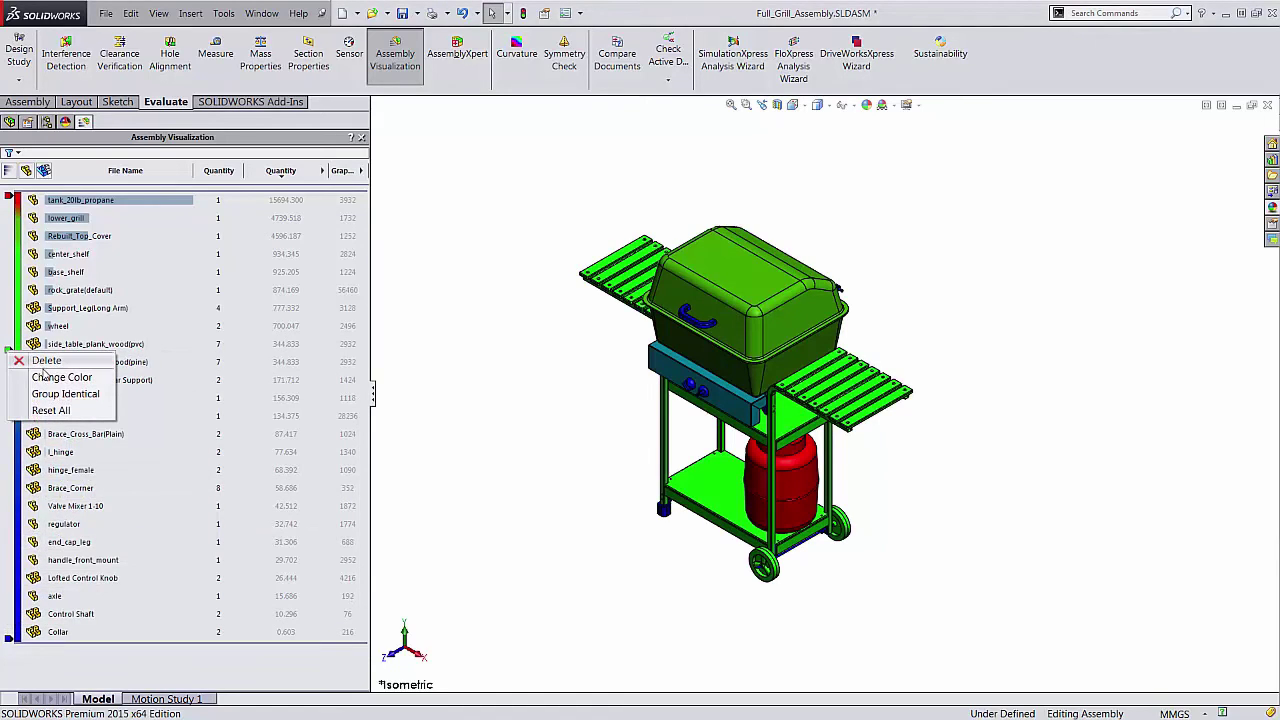
click(45, 378)
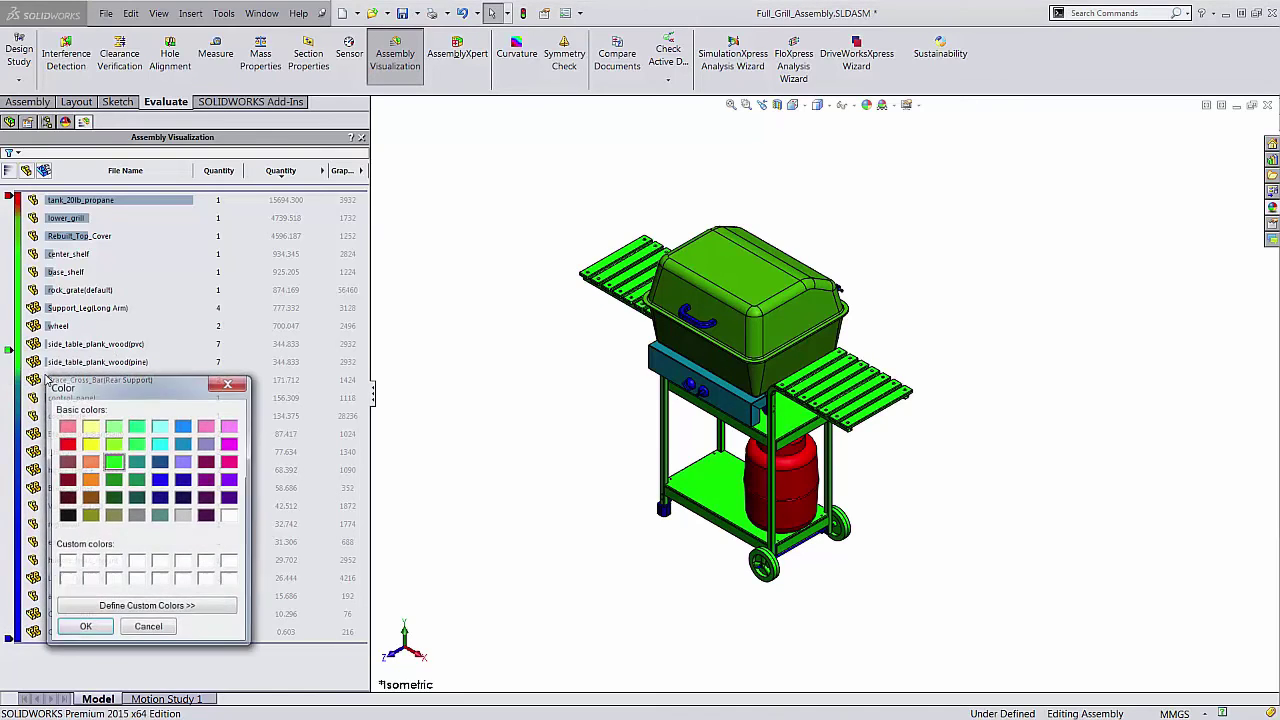
click(91, 480)
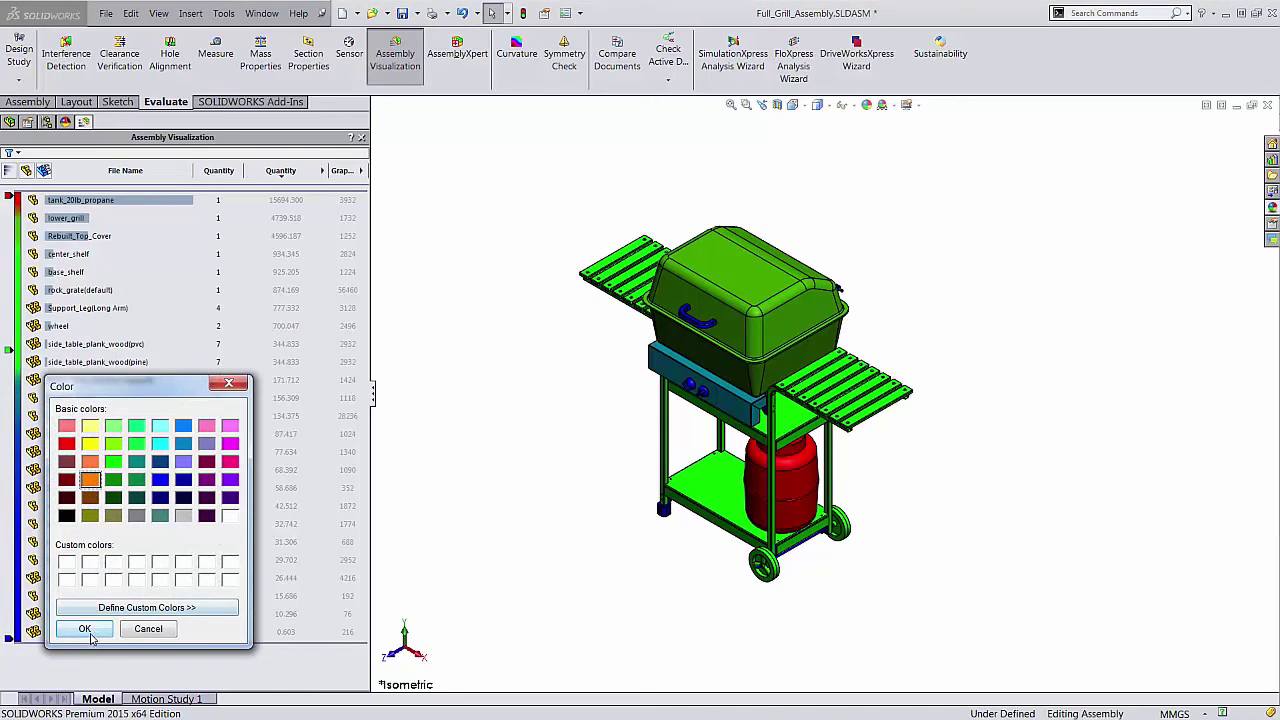
click(85, 628)
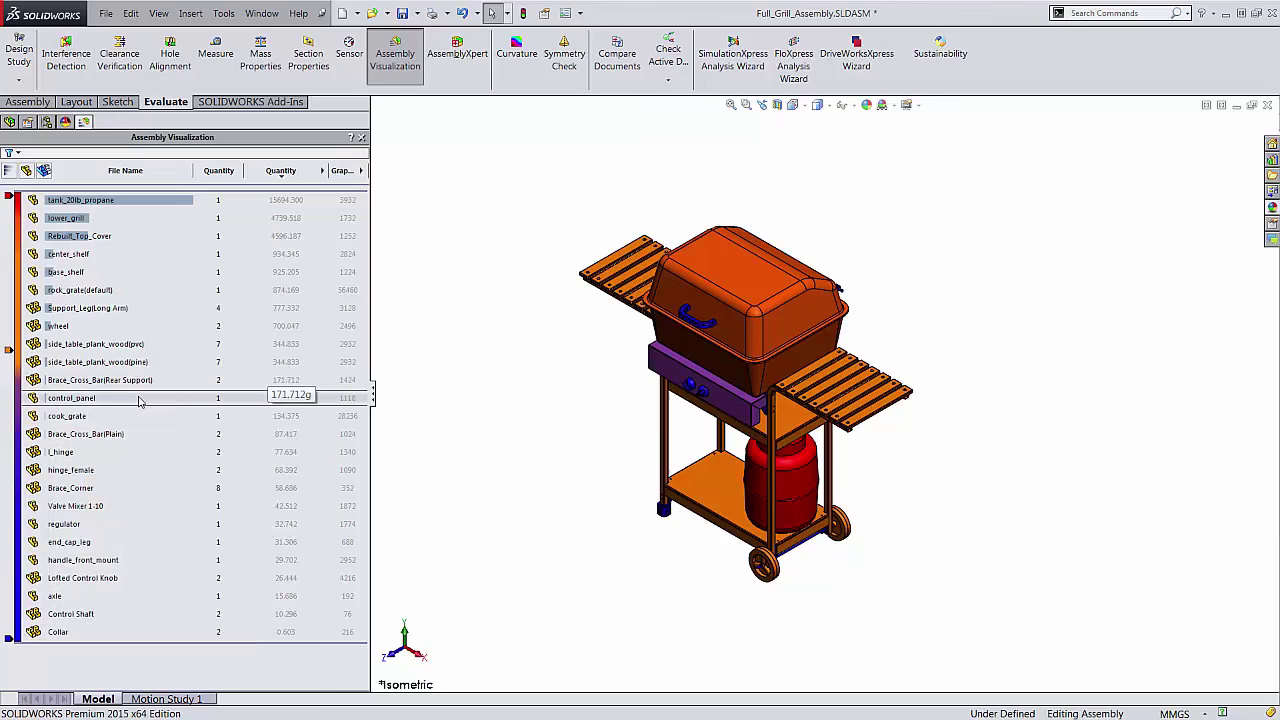
- Switch off the Assembly Visualization value colours so the grill shows its original grey shading
click(20, 400)
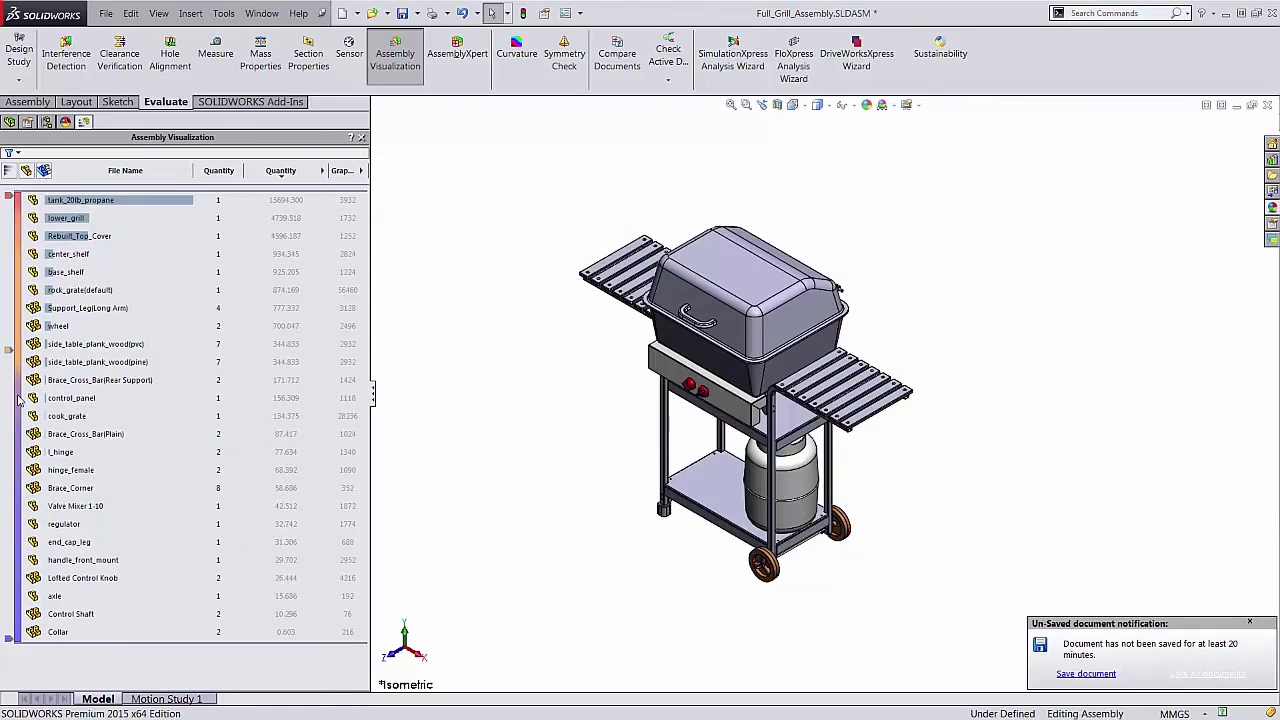